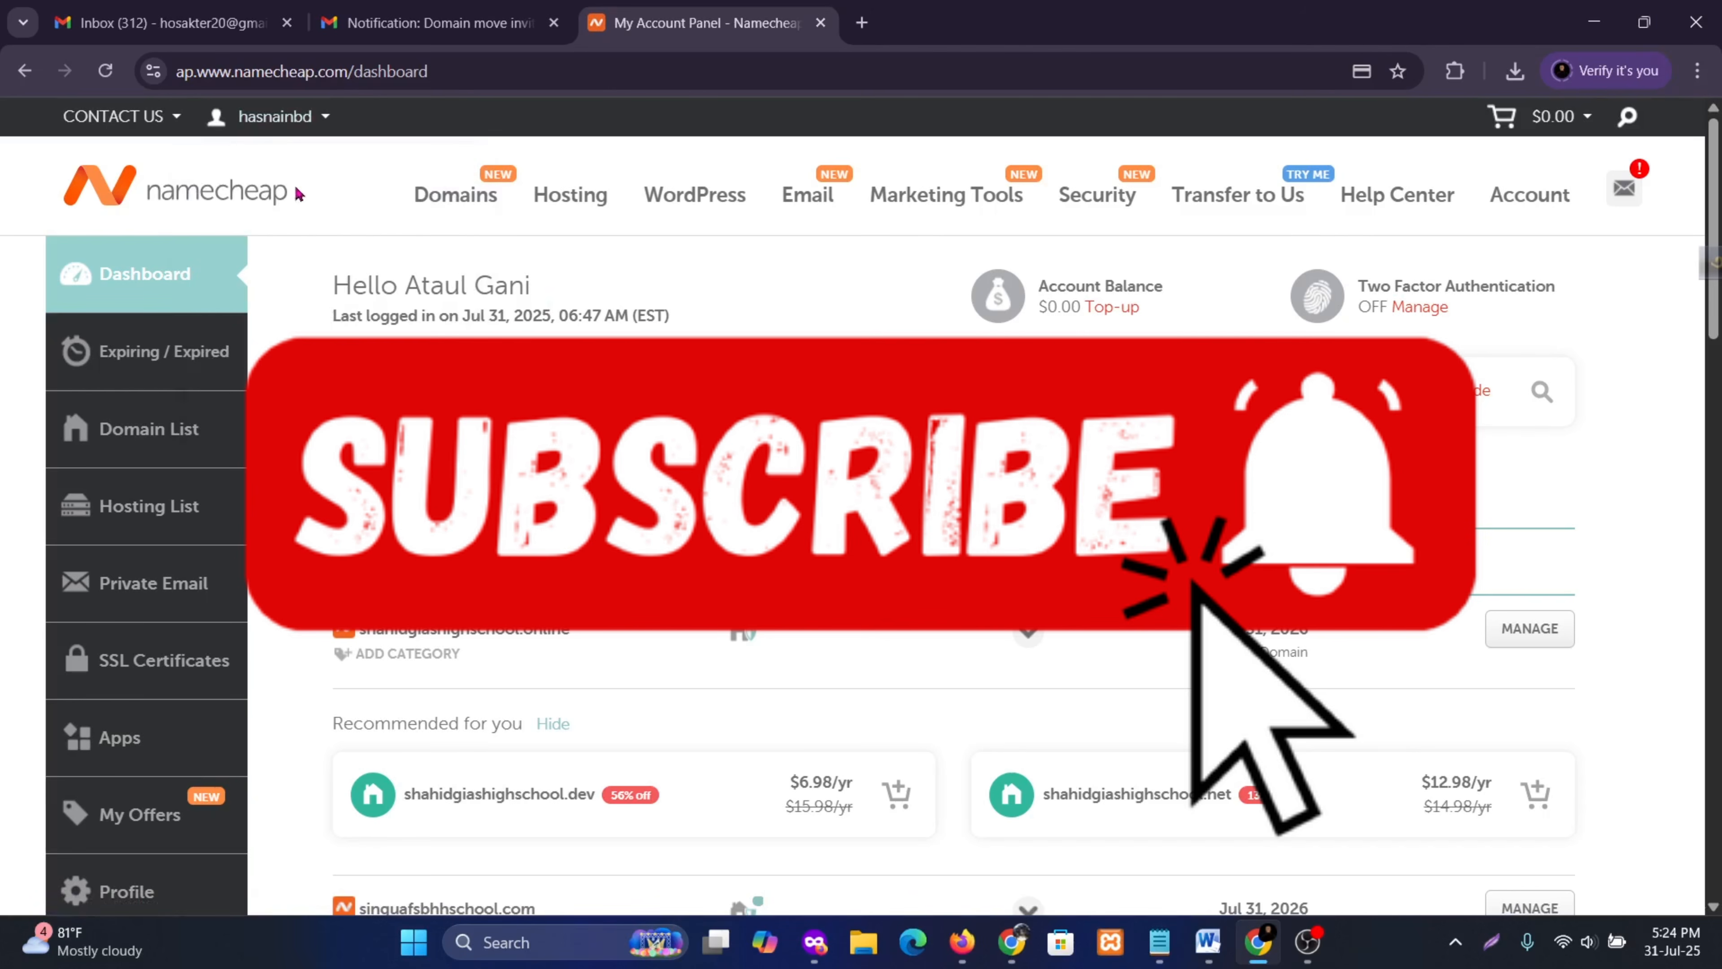
# Step: Compare the current owner's Namecheap account in Chrome with the receiving account's domain list in Firefox, finishing in Chrome
pyautogui.moveTo(962, 944)
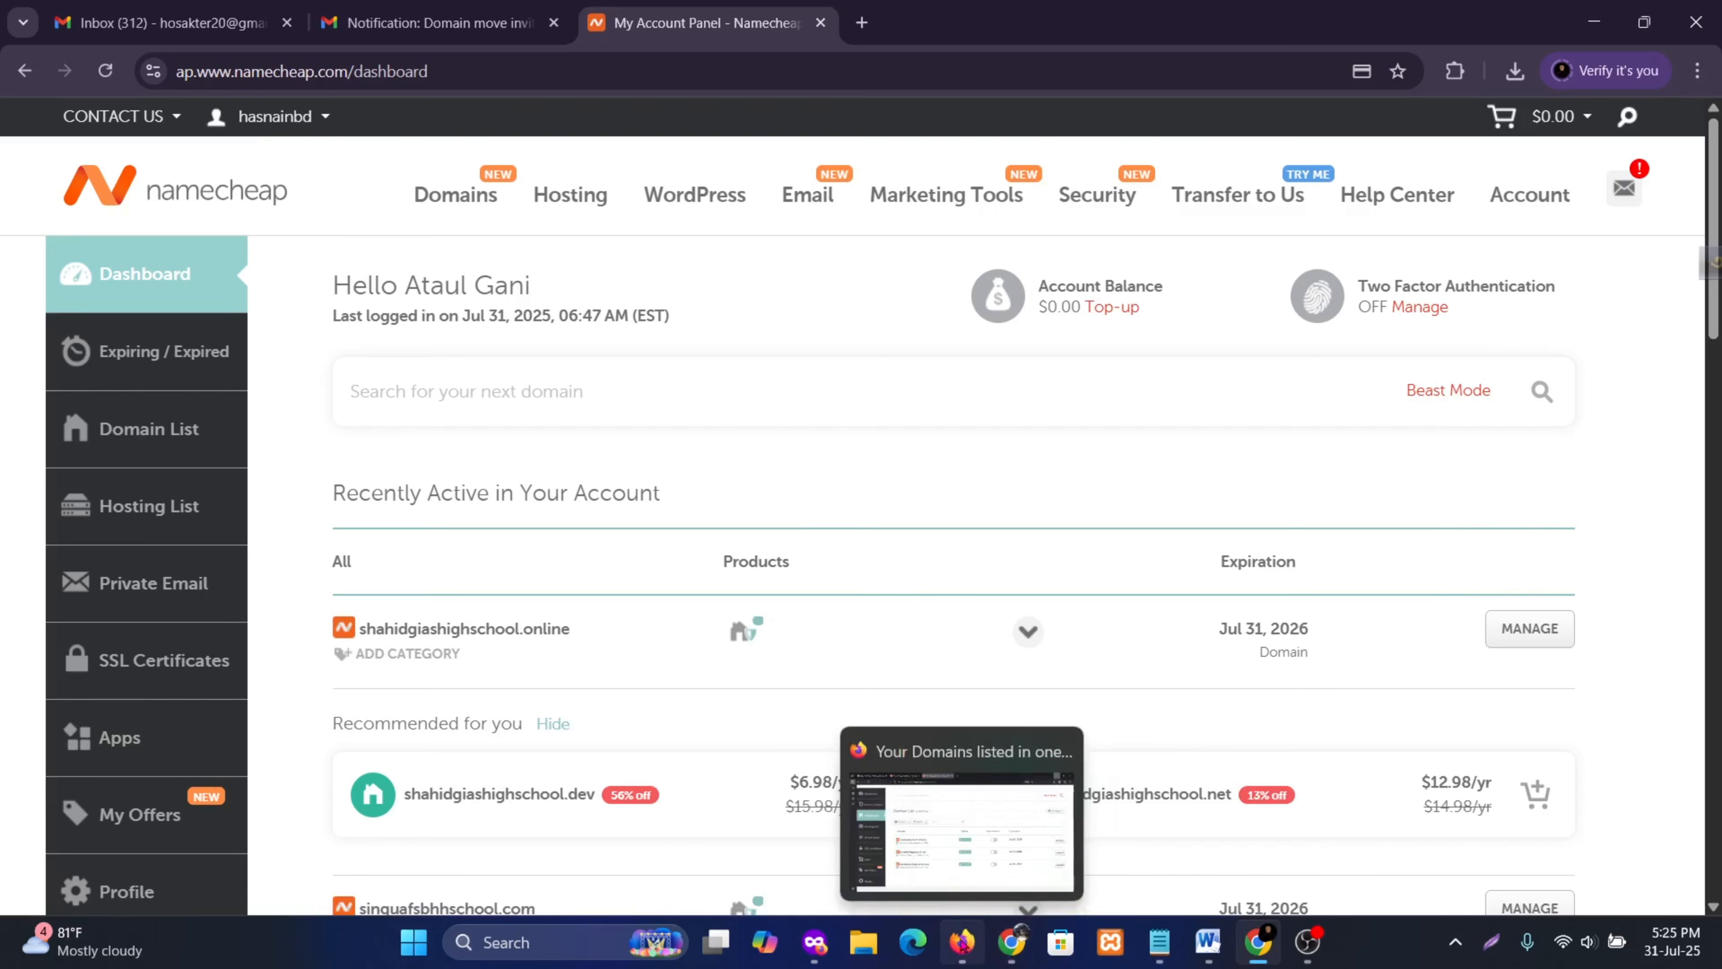
pyautogui.click(963, 828)
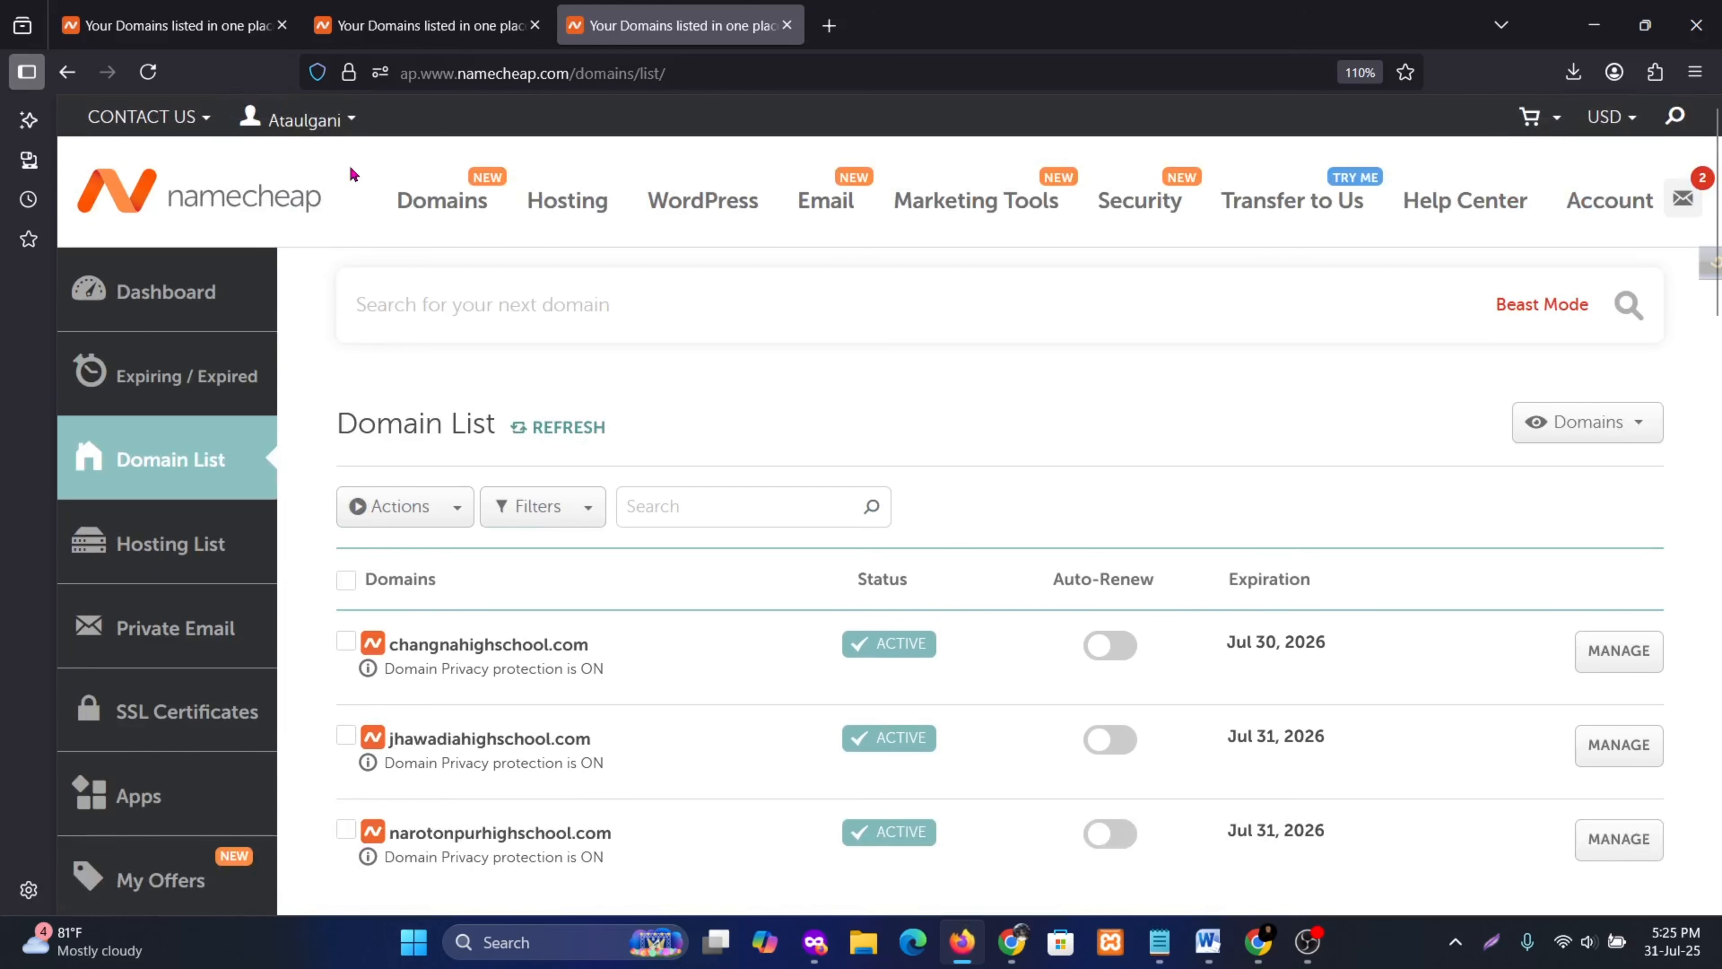
pyautogui.click(1259, 943)
pyautogui.moveTo(278, 121)
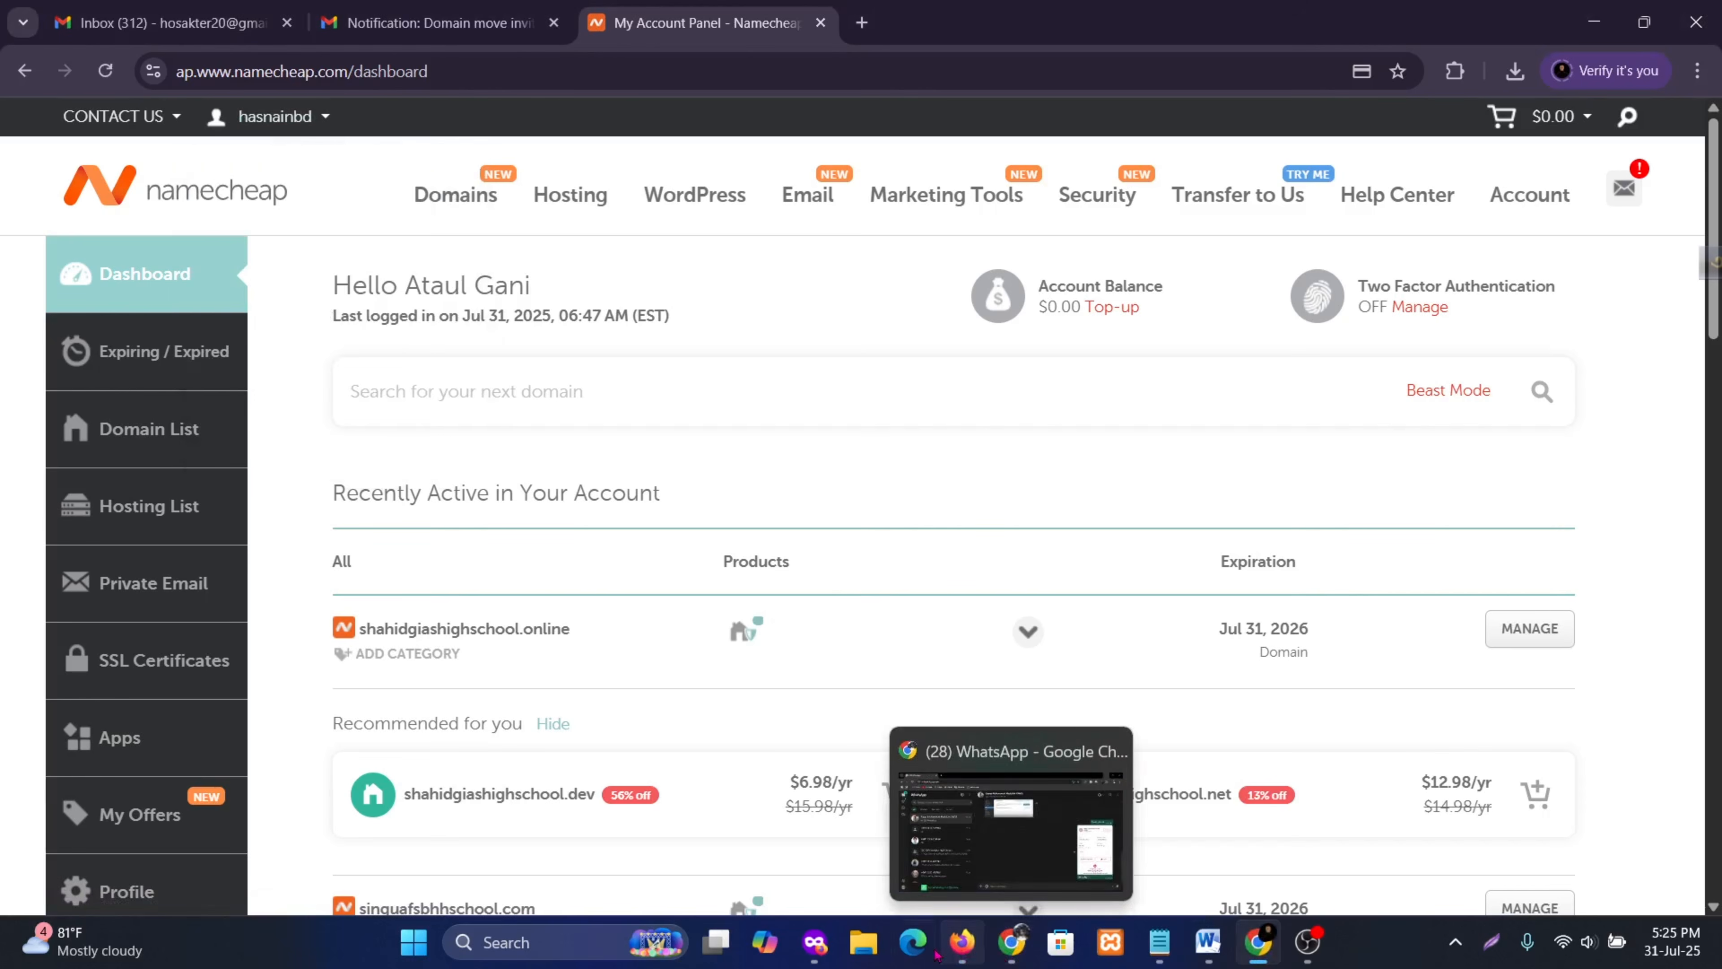
pyautogui.click(963, 951)
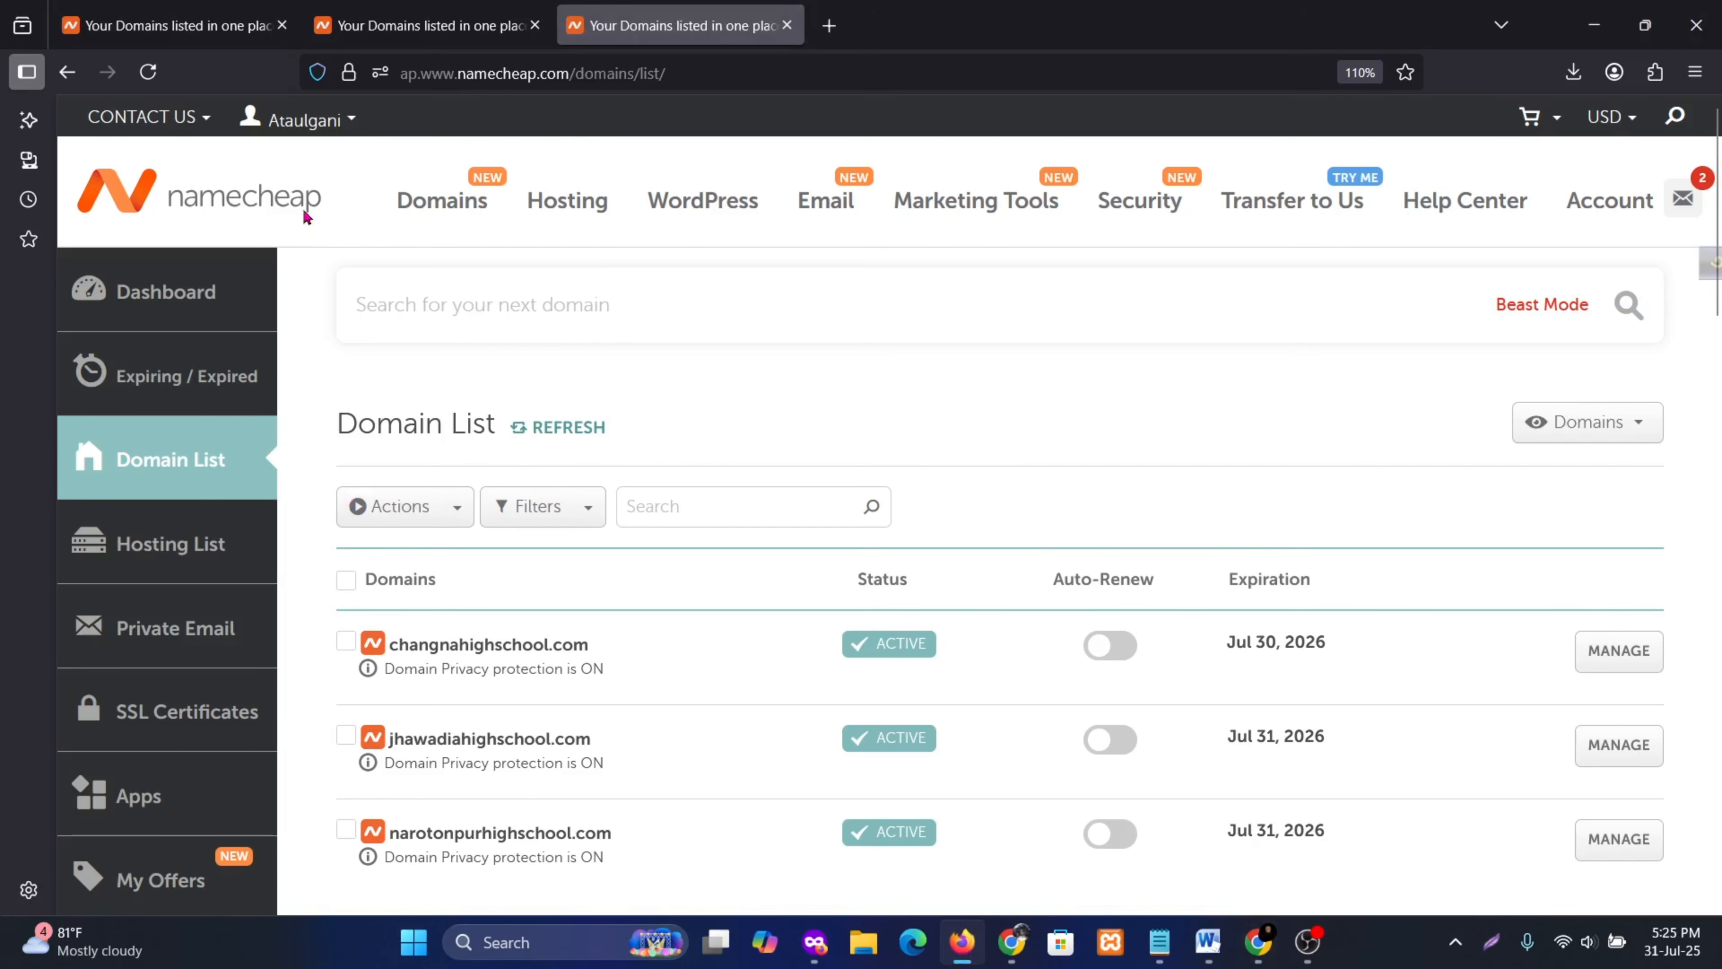
pyautogui.moveTo(316, 137)
pyautogui.click(1256, 943)
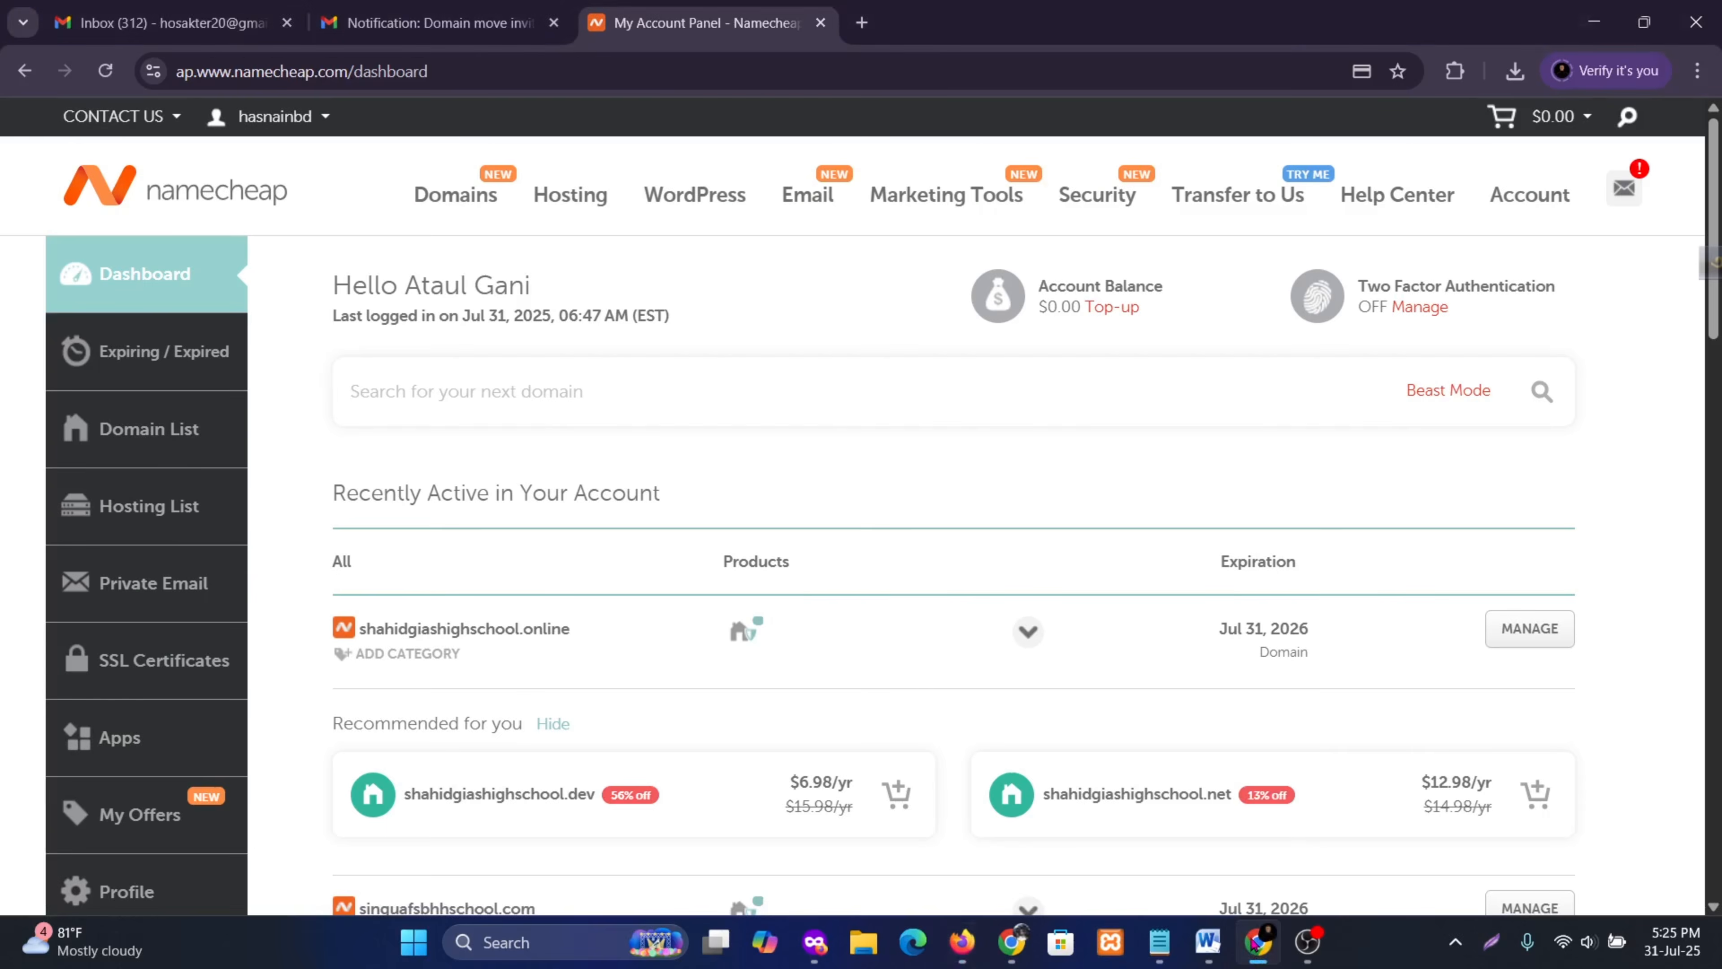
# Step: Open the account's domain list and bring up the management page for jcjuniormodelhighschool.com
pyautogui.scroll(-5, 625, 535)
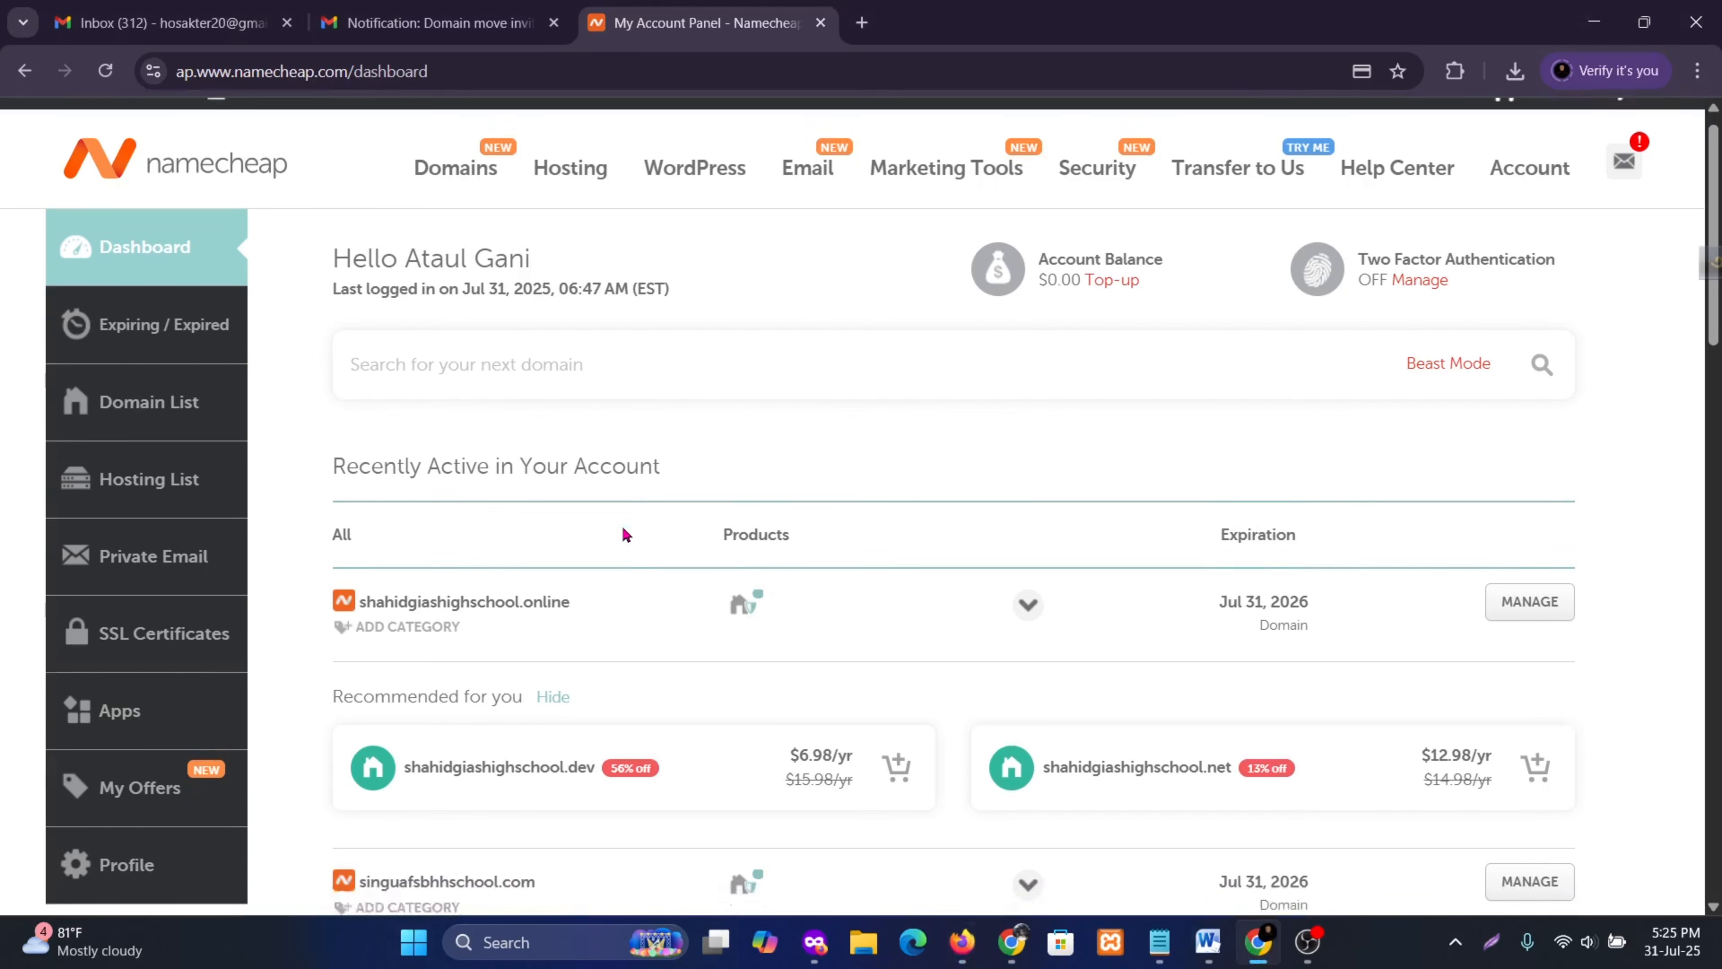
pyautogui.scroll(3, 625, 533)
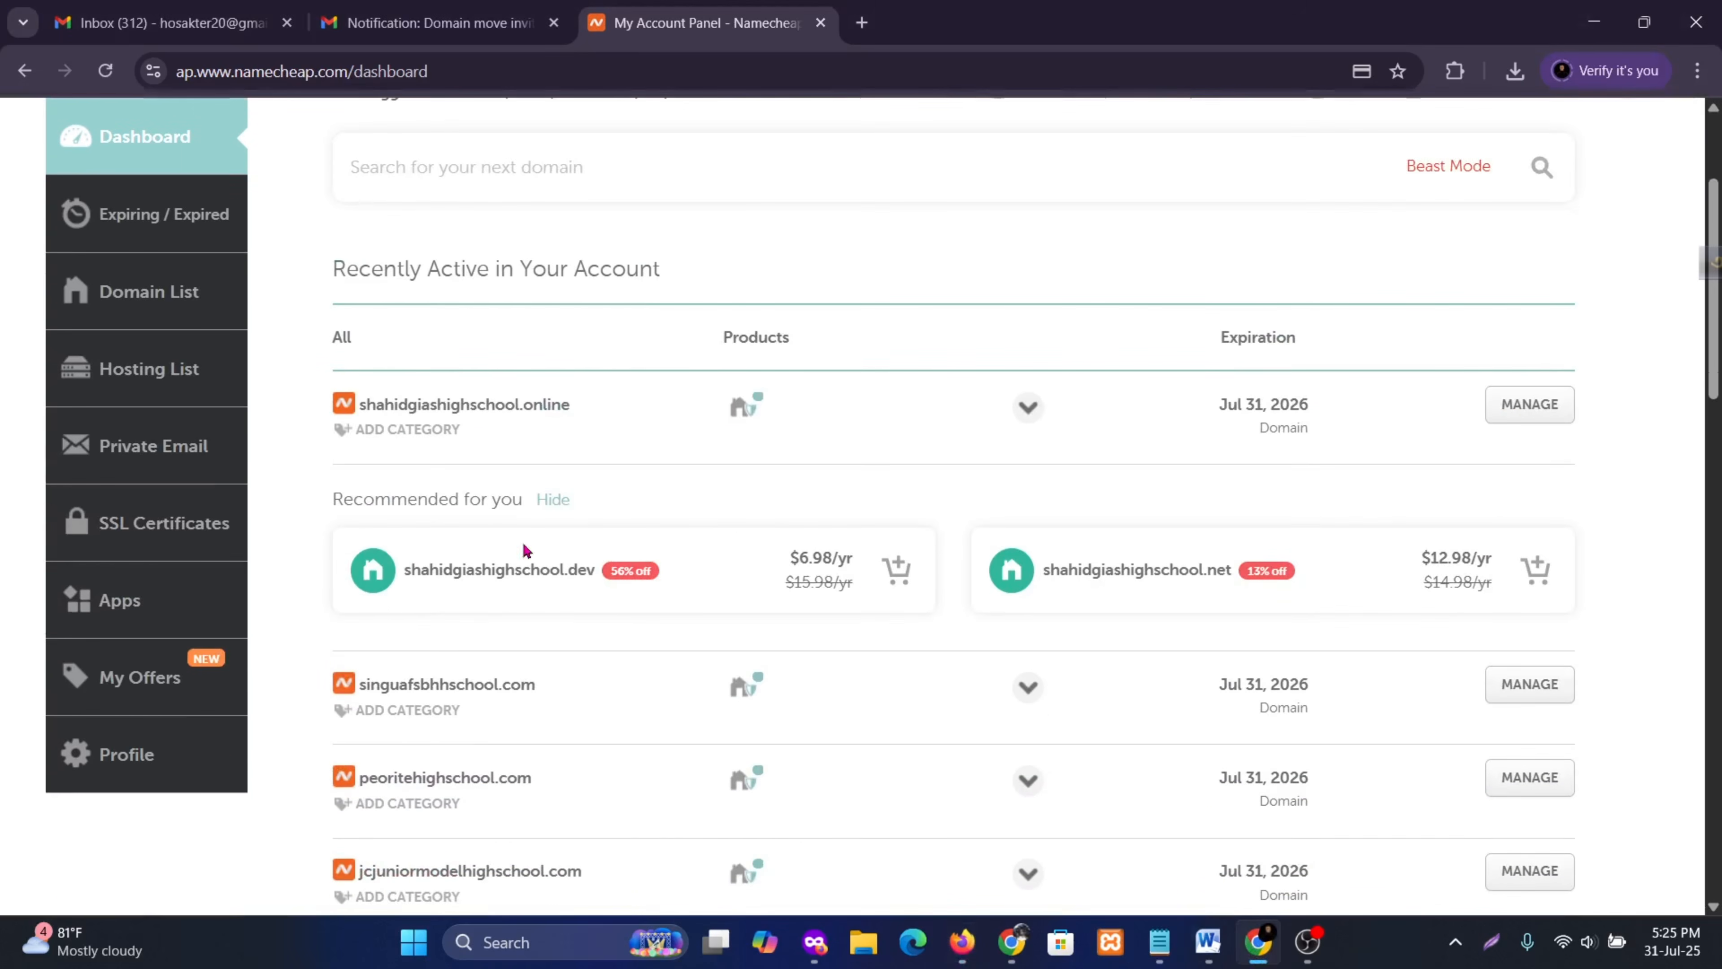
pyautogui.scroll(3, 167, 252)
pyautogui.click(155, 444)
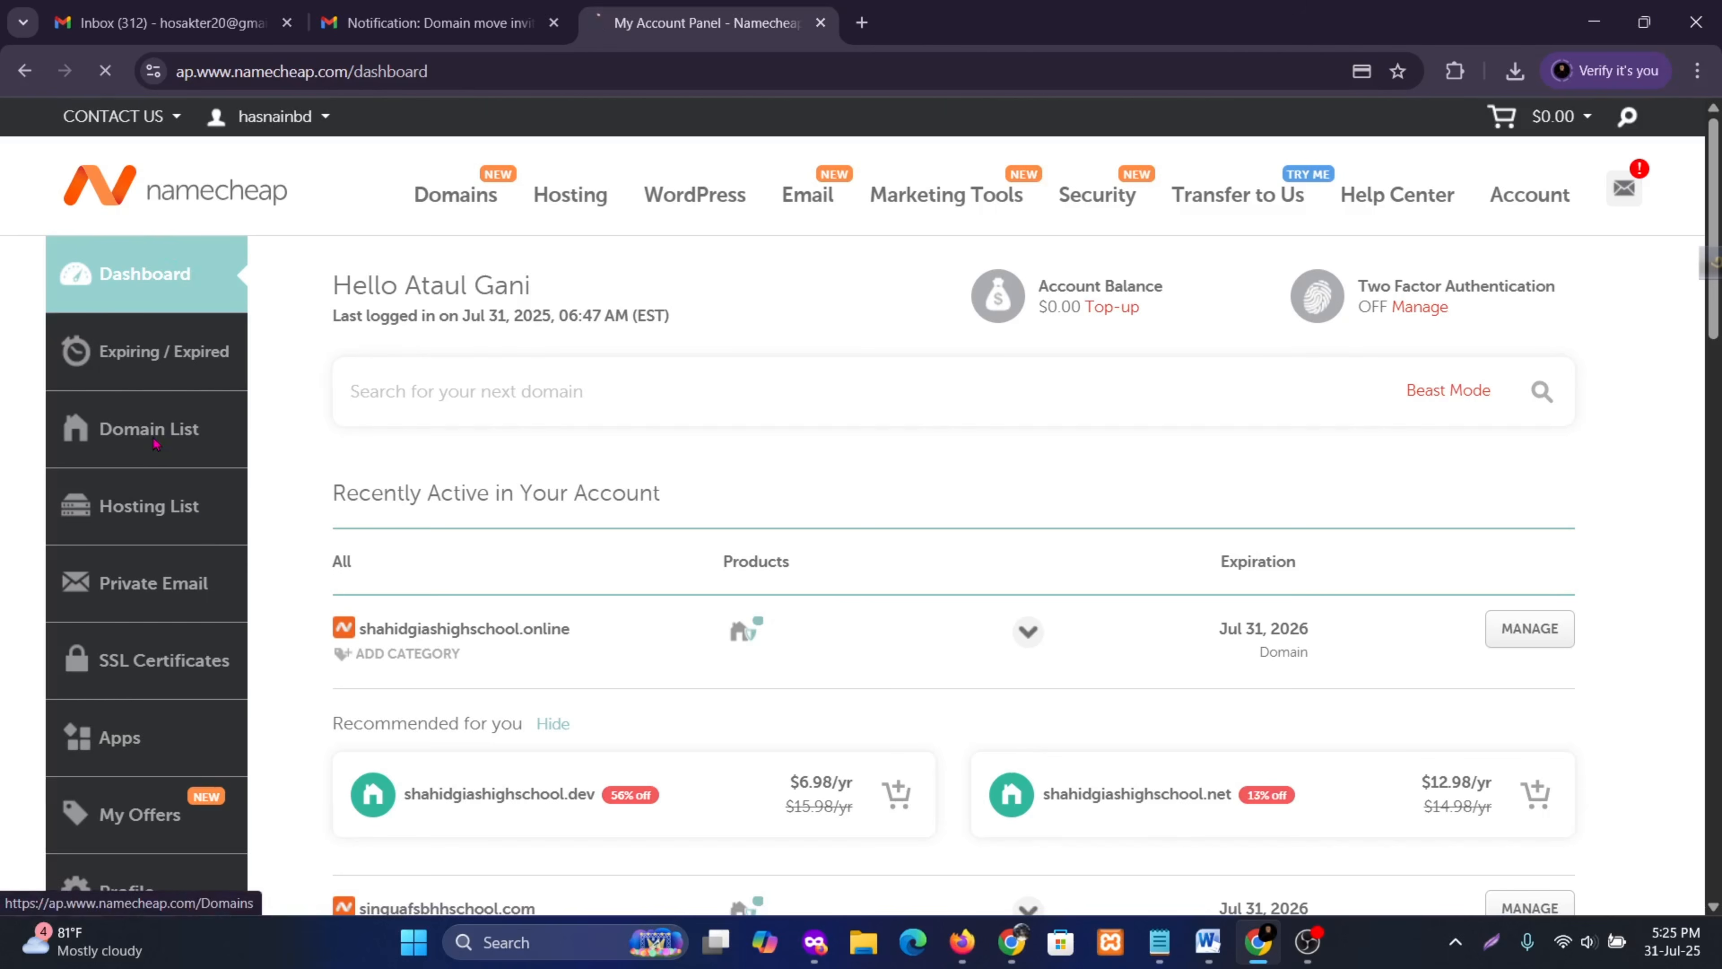
pyautogui.scroll(-4, 726, 469)
pyautogui.scroll(3, 726, 469)
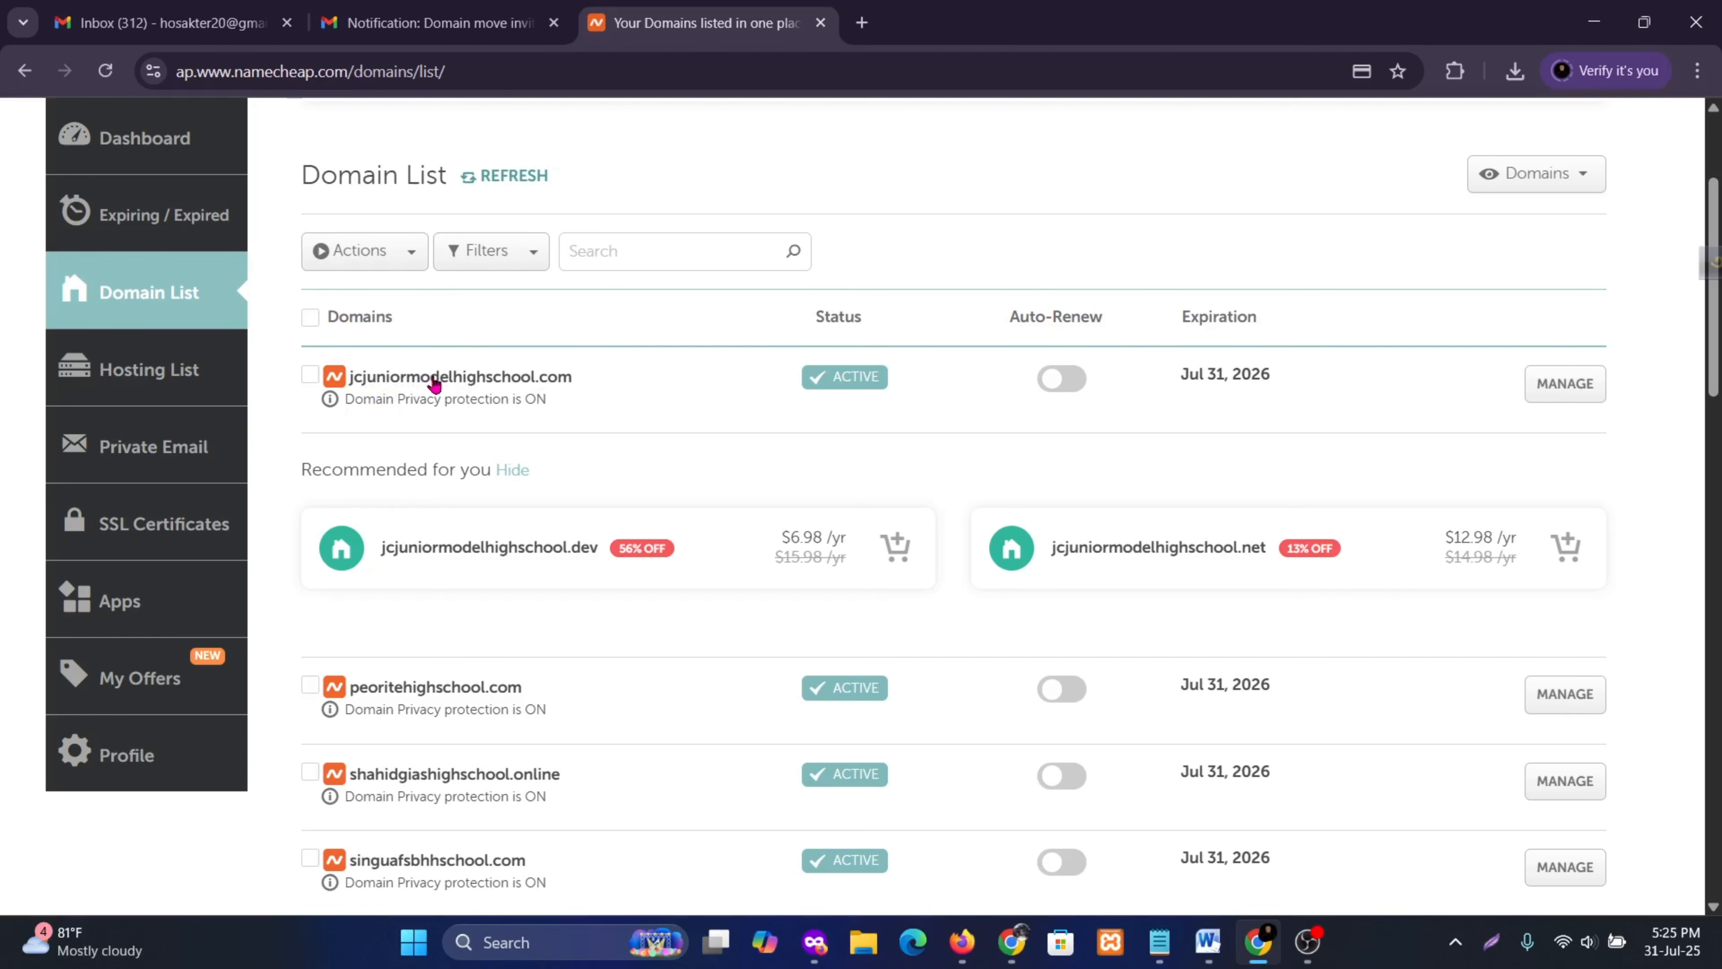
pyautogui.click(1565, 383)
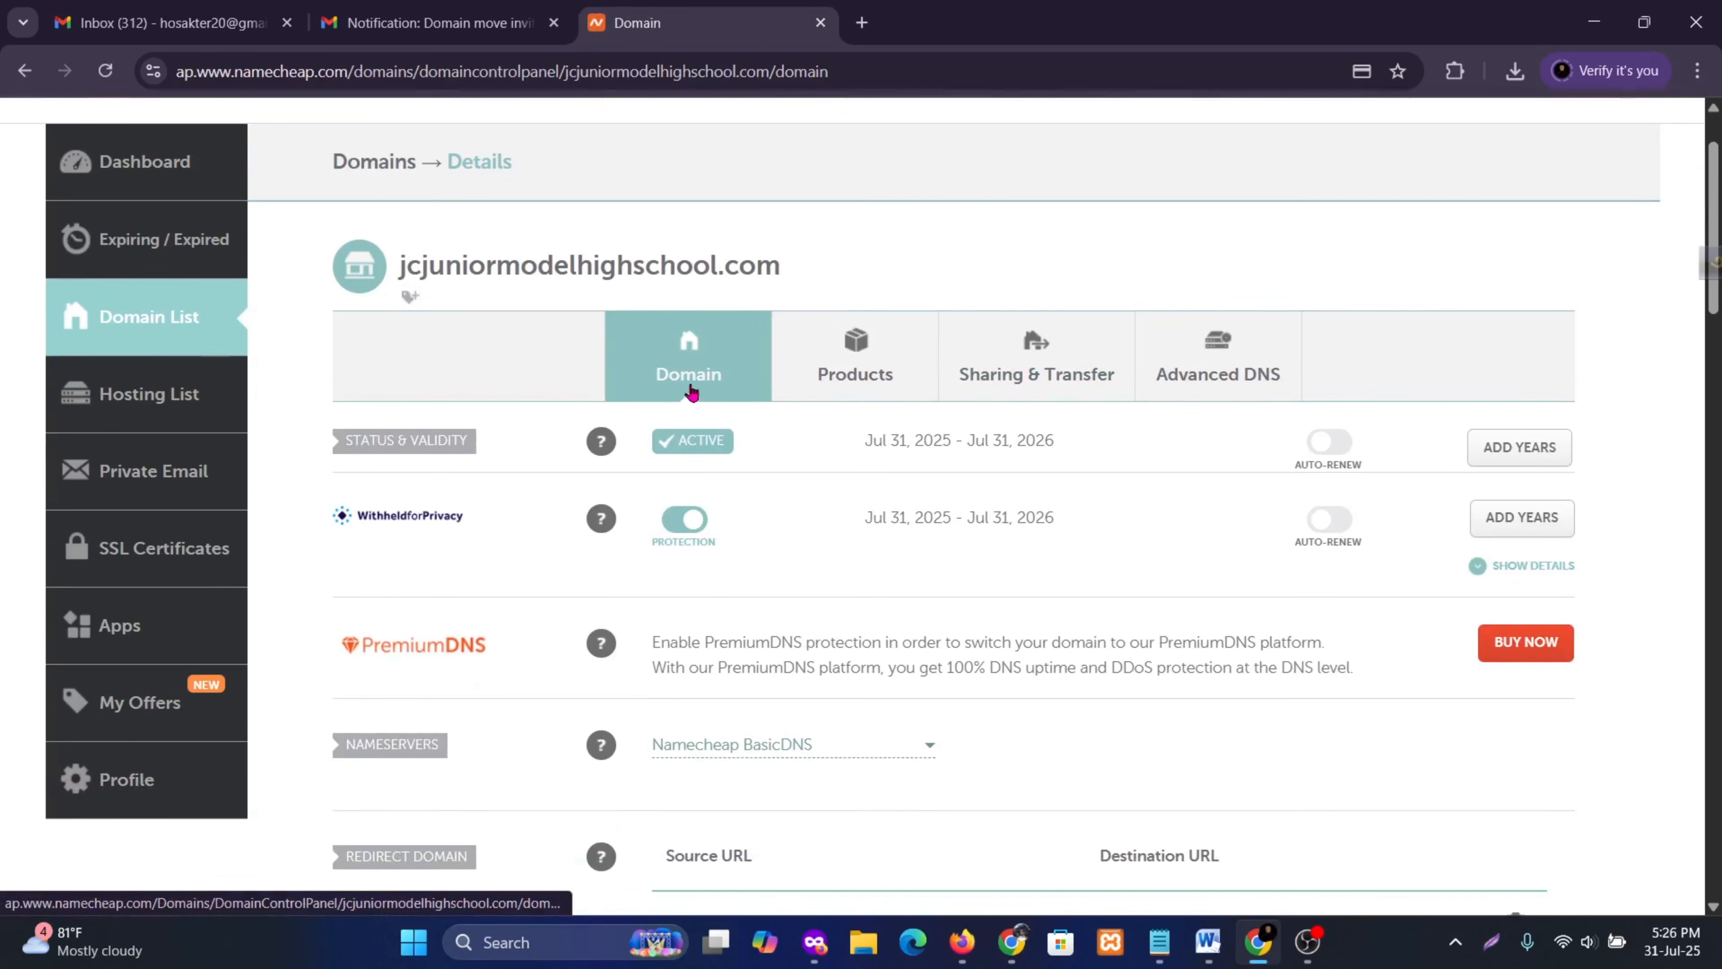
# Step: Open the domain's Sharing & Transfer settings and review the Share Access, Change Ownership and Transfer Out options
pyautogui.click(1034, 370)
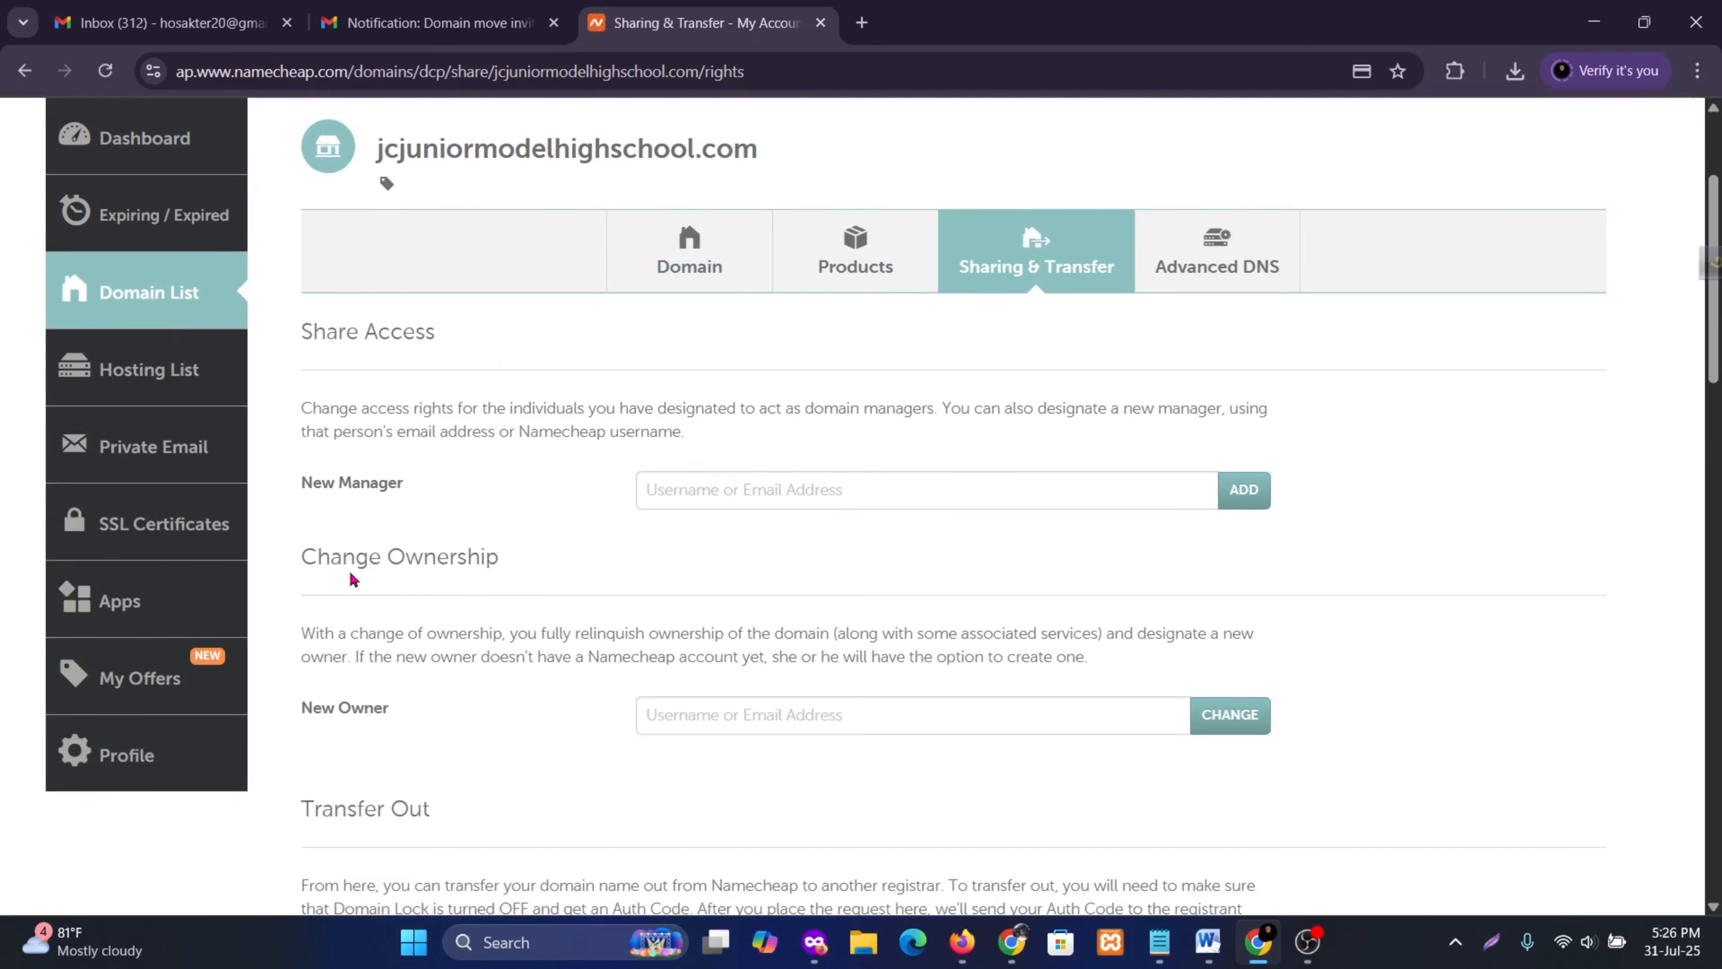
pyautogui.scroll(-3, 589, 597)
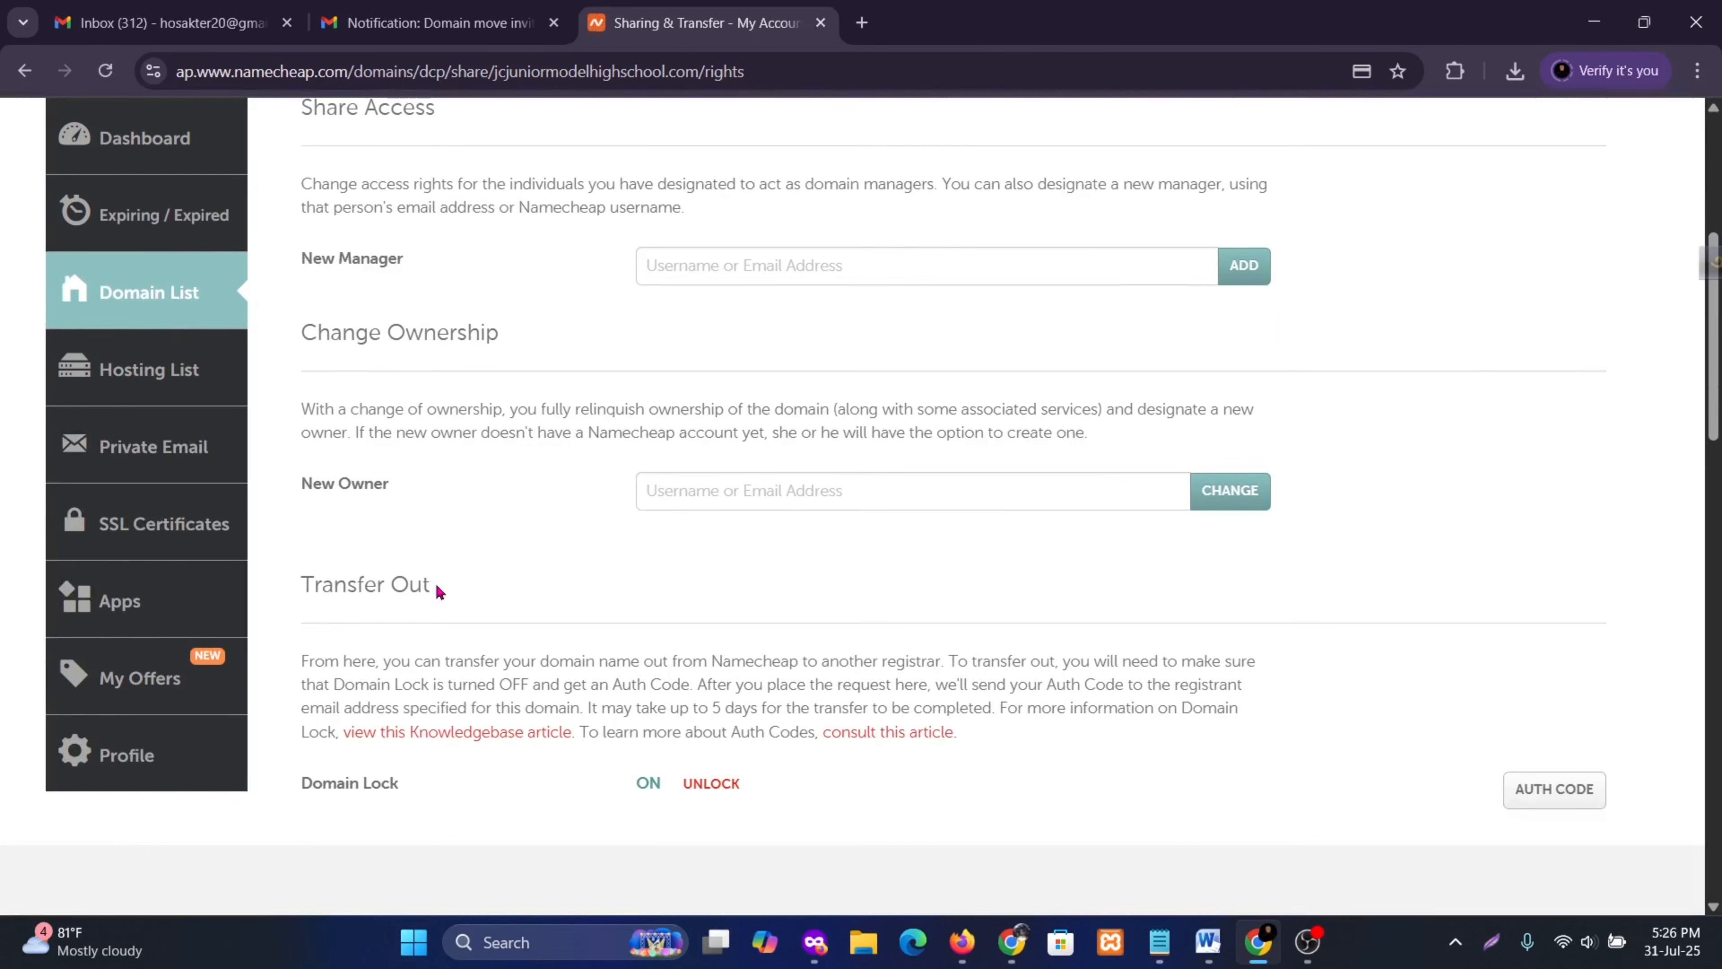
pyautogui.scroll(2, 436, 583)
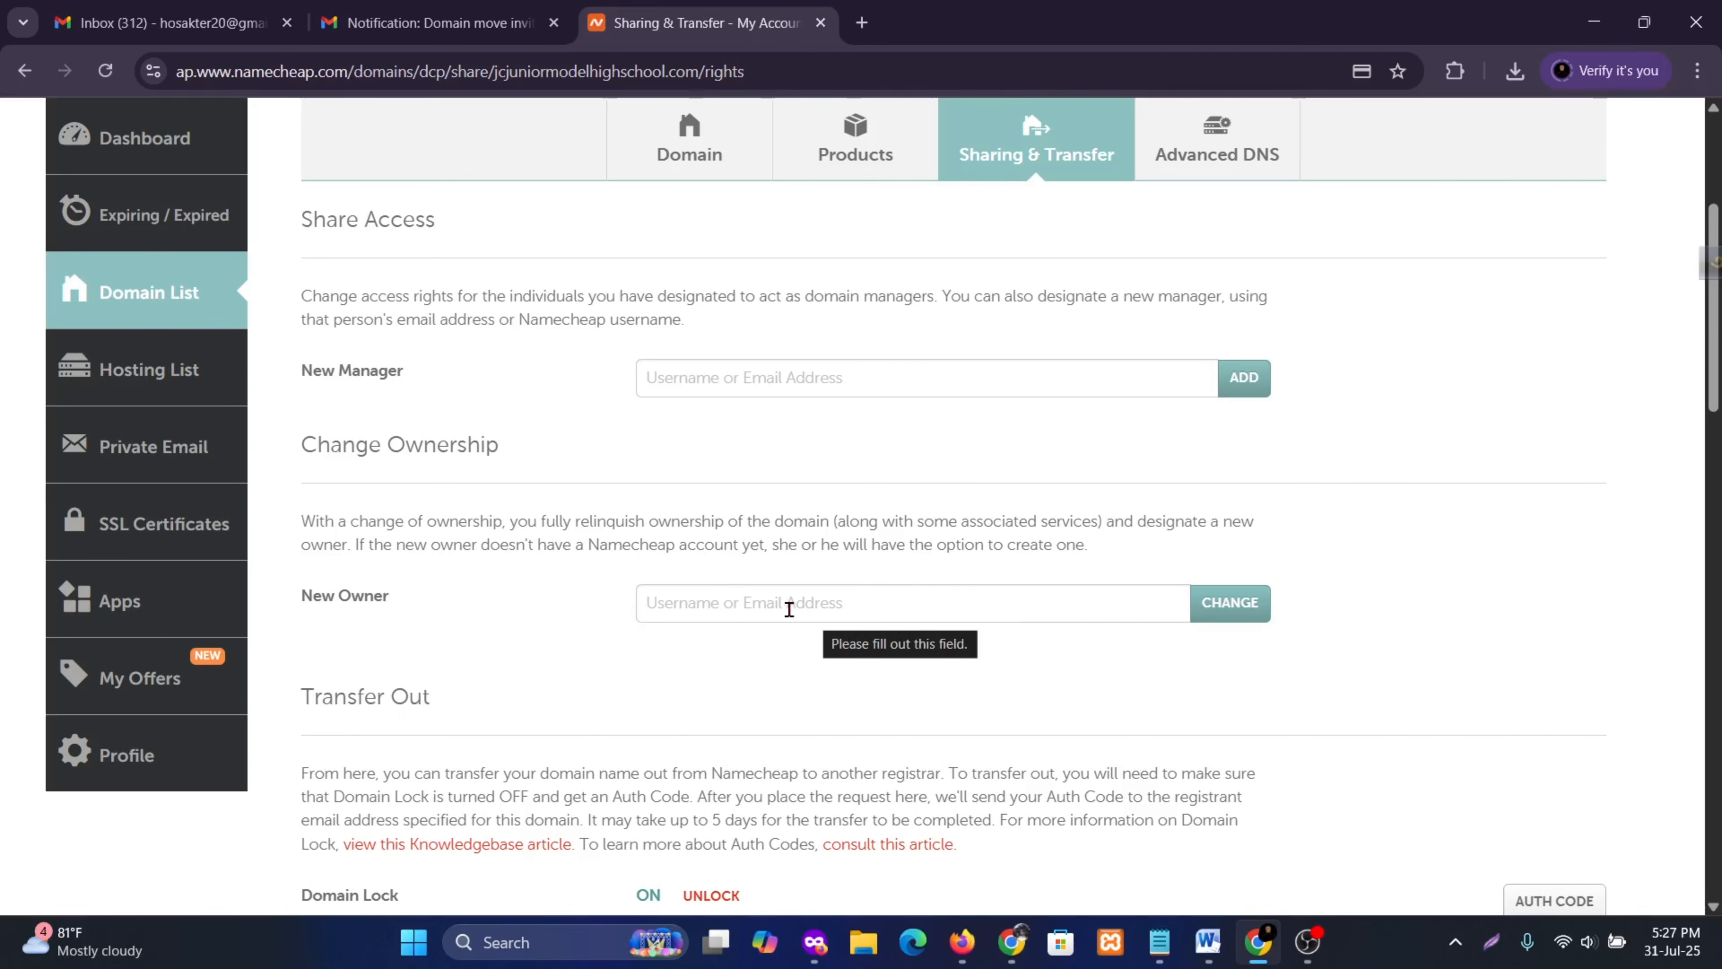
# Step: Request an ownership change to the new owner's e-mail address and authorize it with the Namecheap account password
pyautogui.click(962, 944)
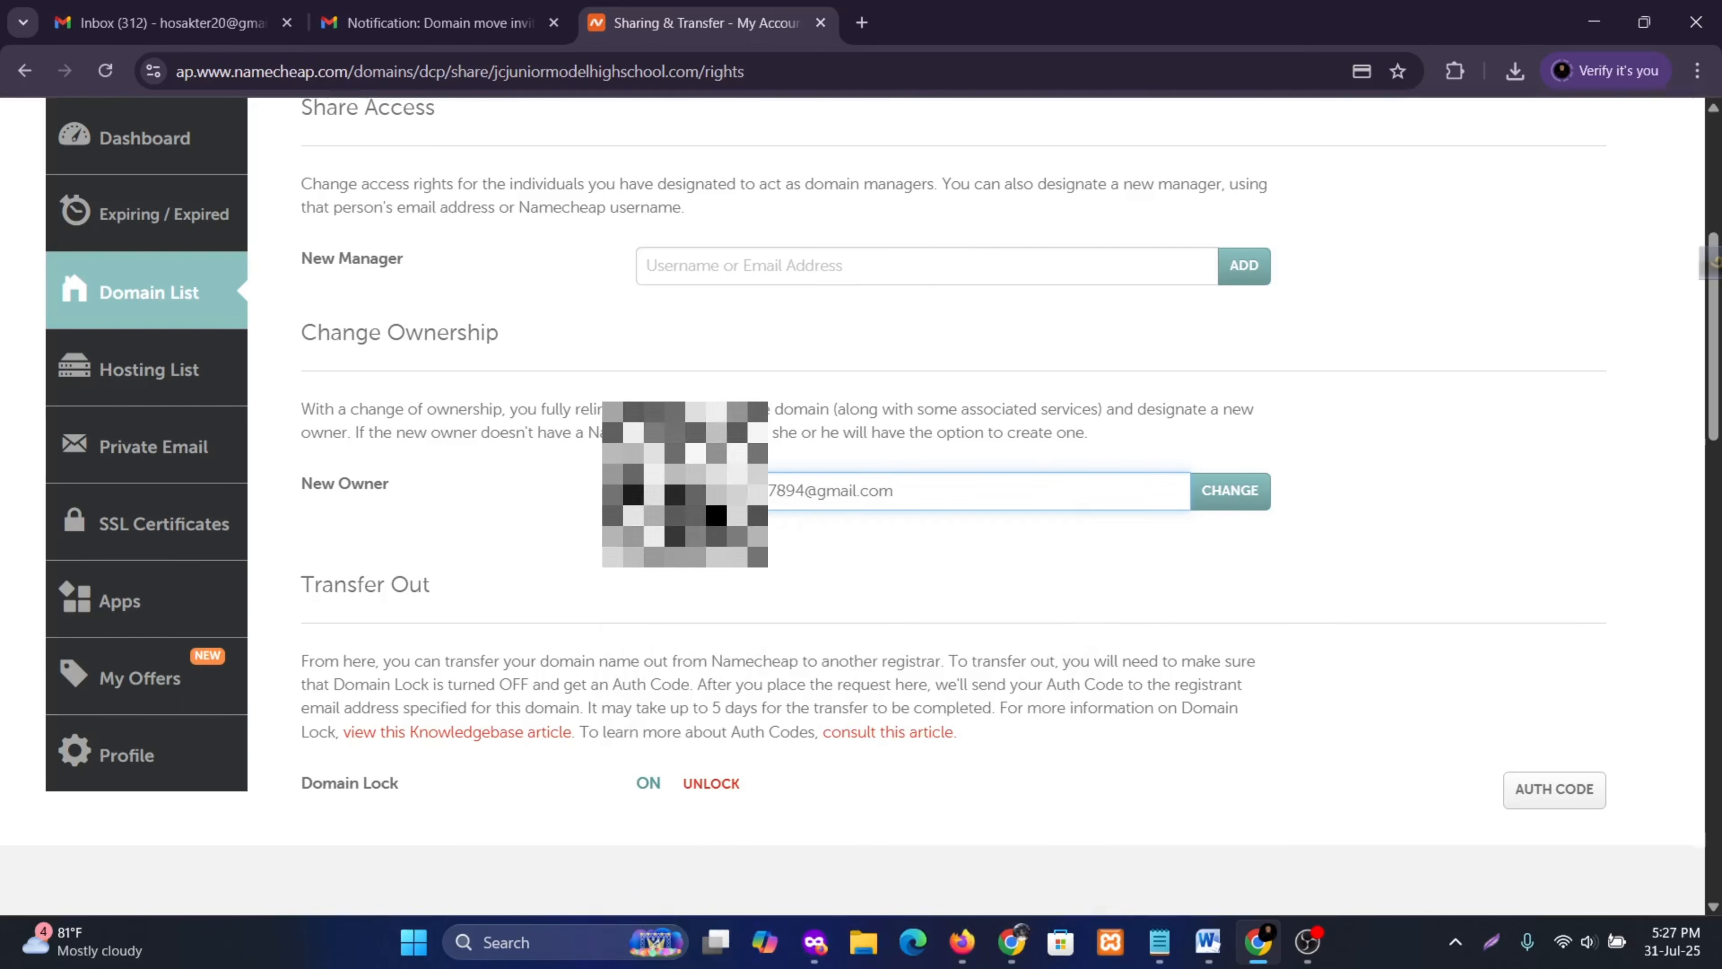
pyautogui.click(1237, 502)
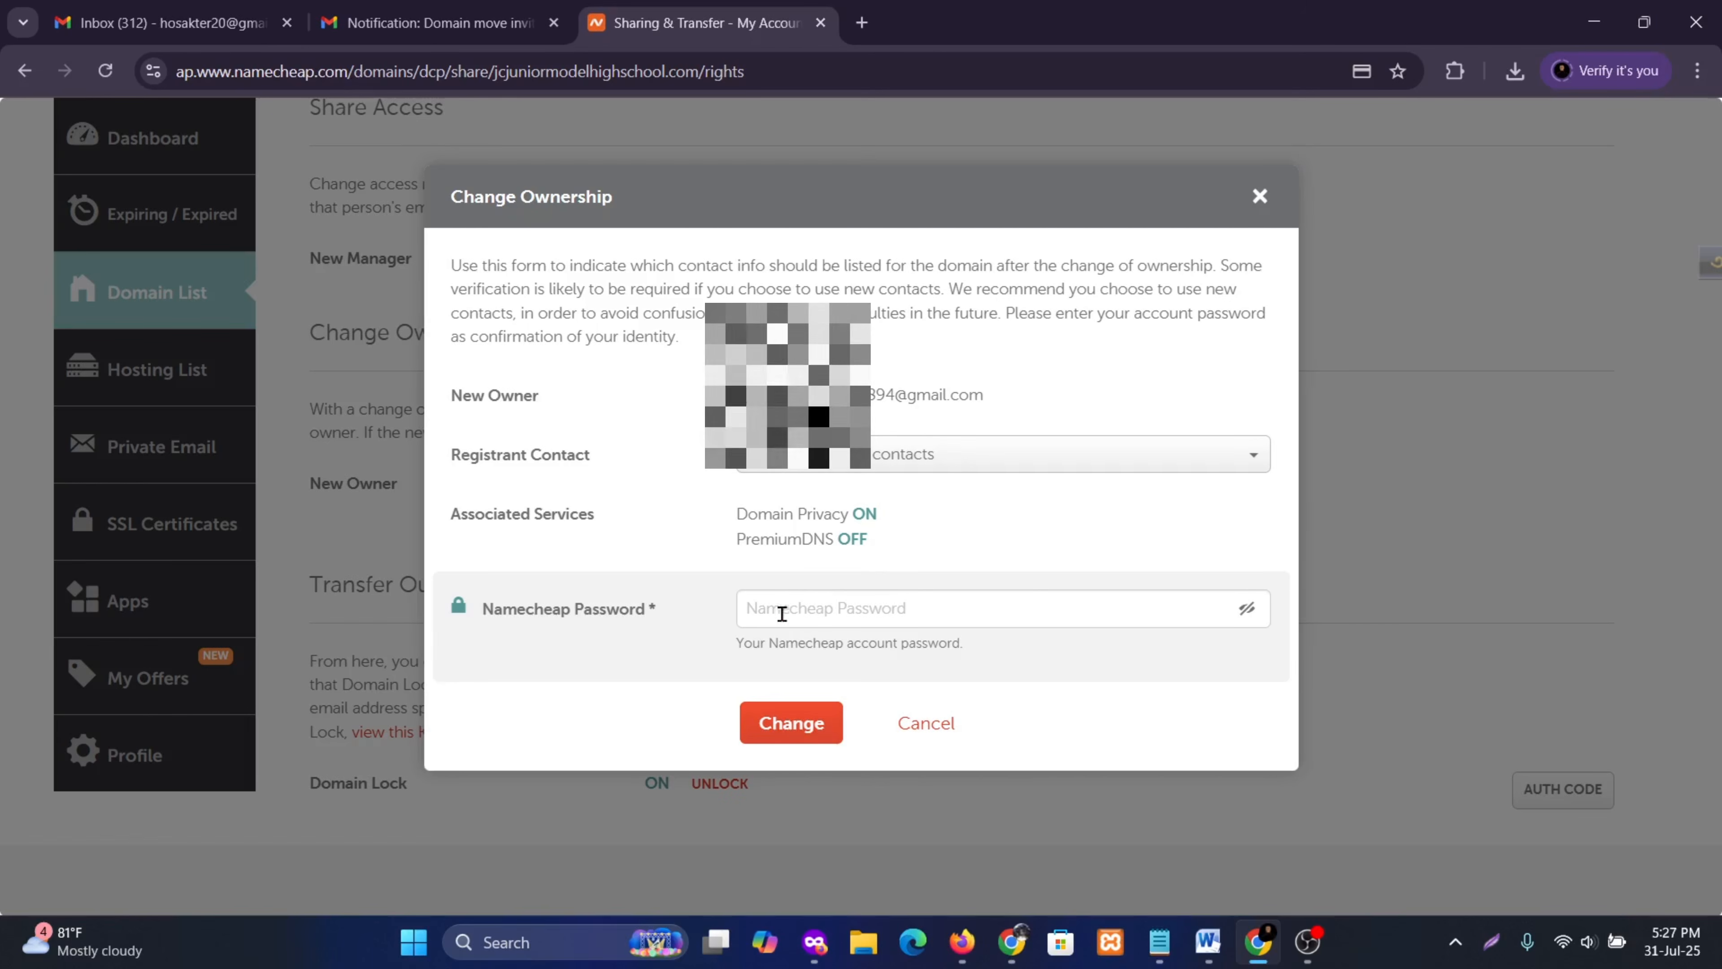
pyautogui.click(839, 607)
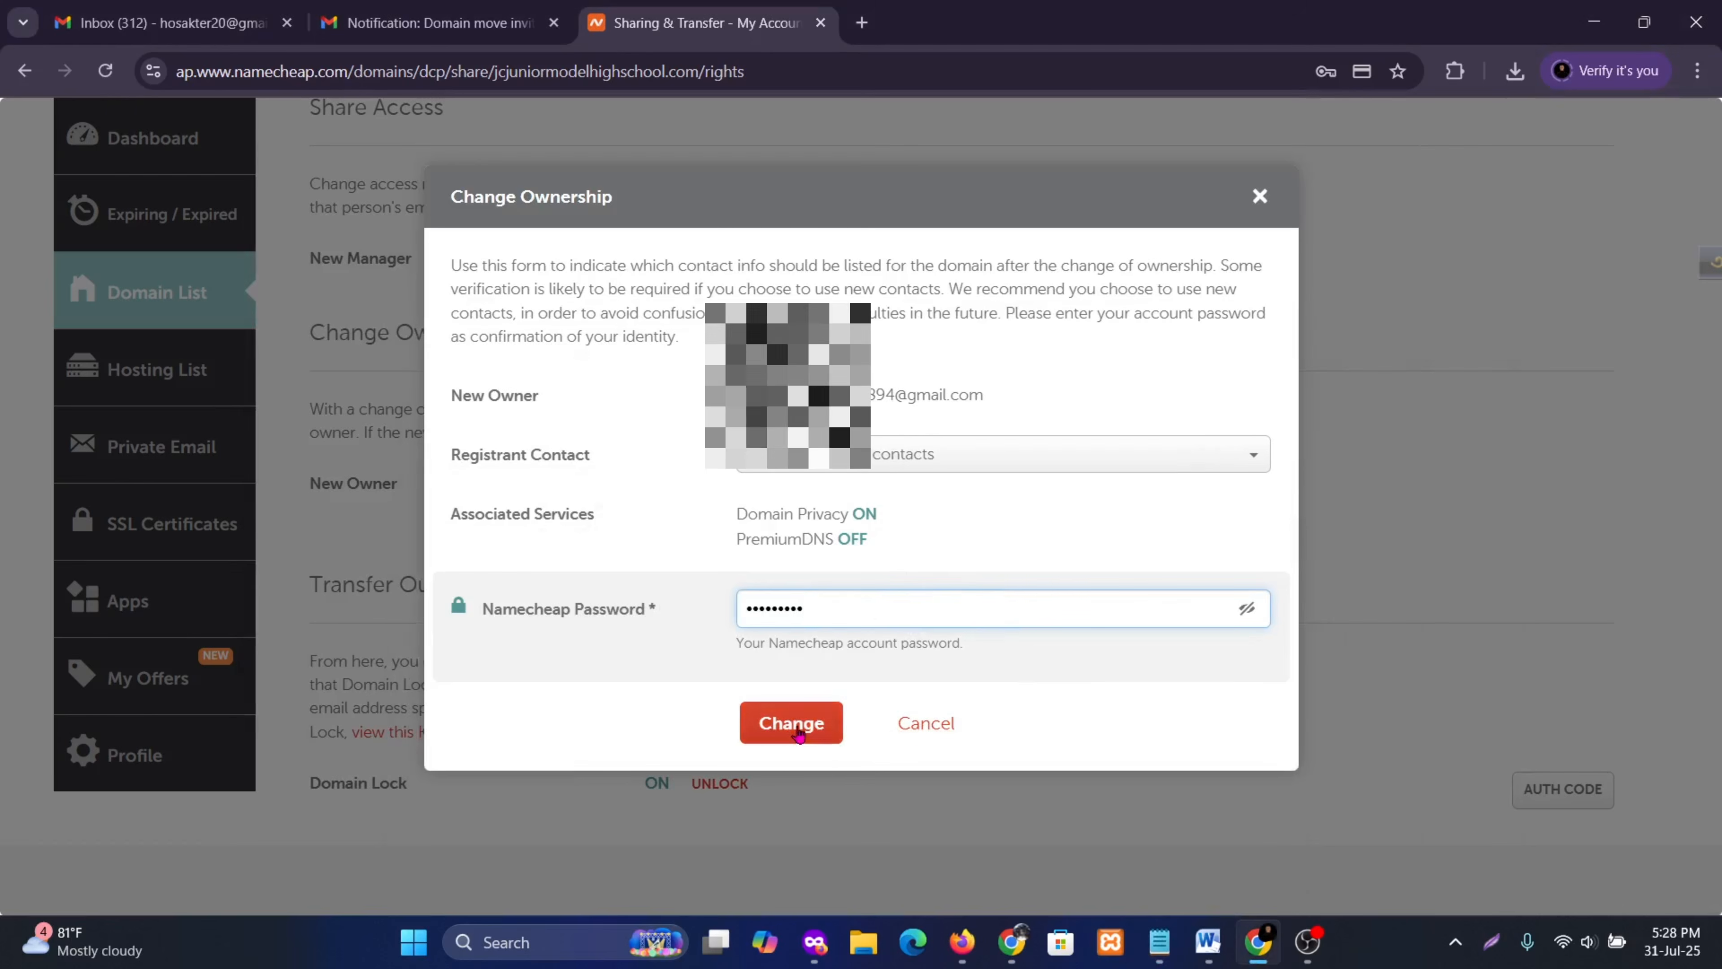
pyautogui.click(795, 727)
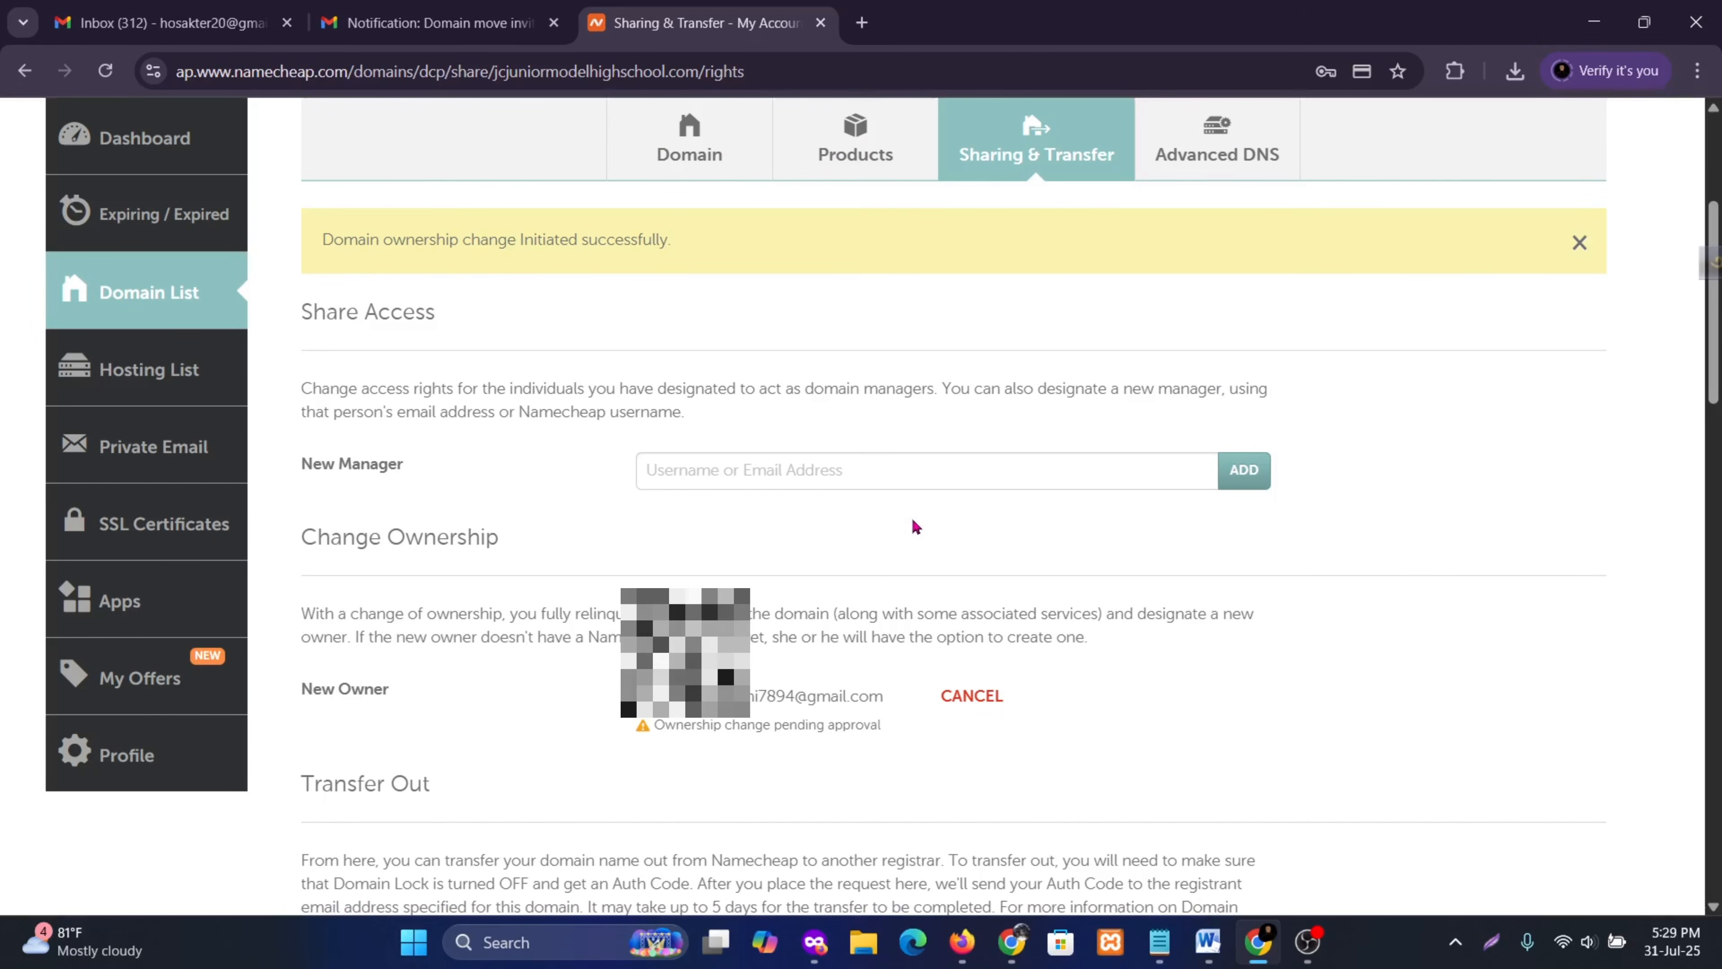
# Step: Open the "Domain move invitation" e-mail from Namecheap in the new owner's Gmail inbox and copy its acceptance link
pyautogui.click(434, 23)
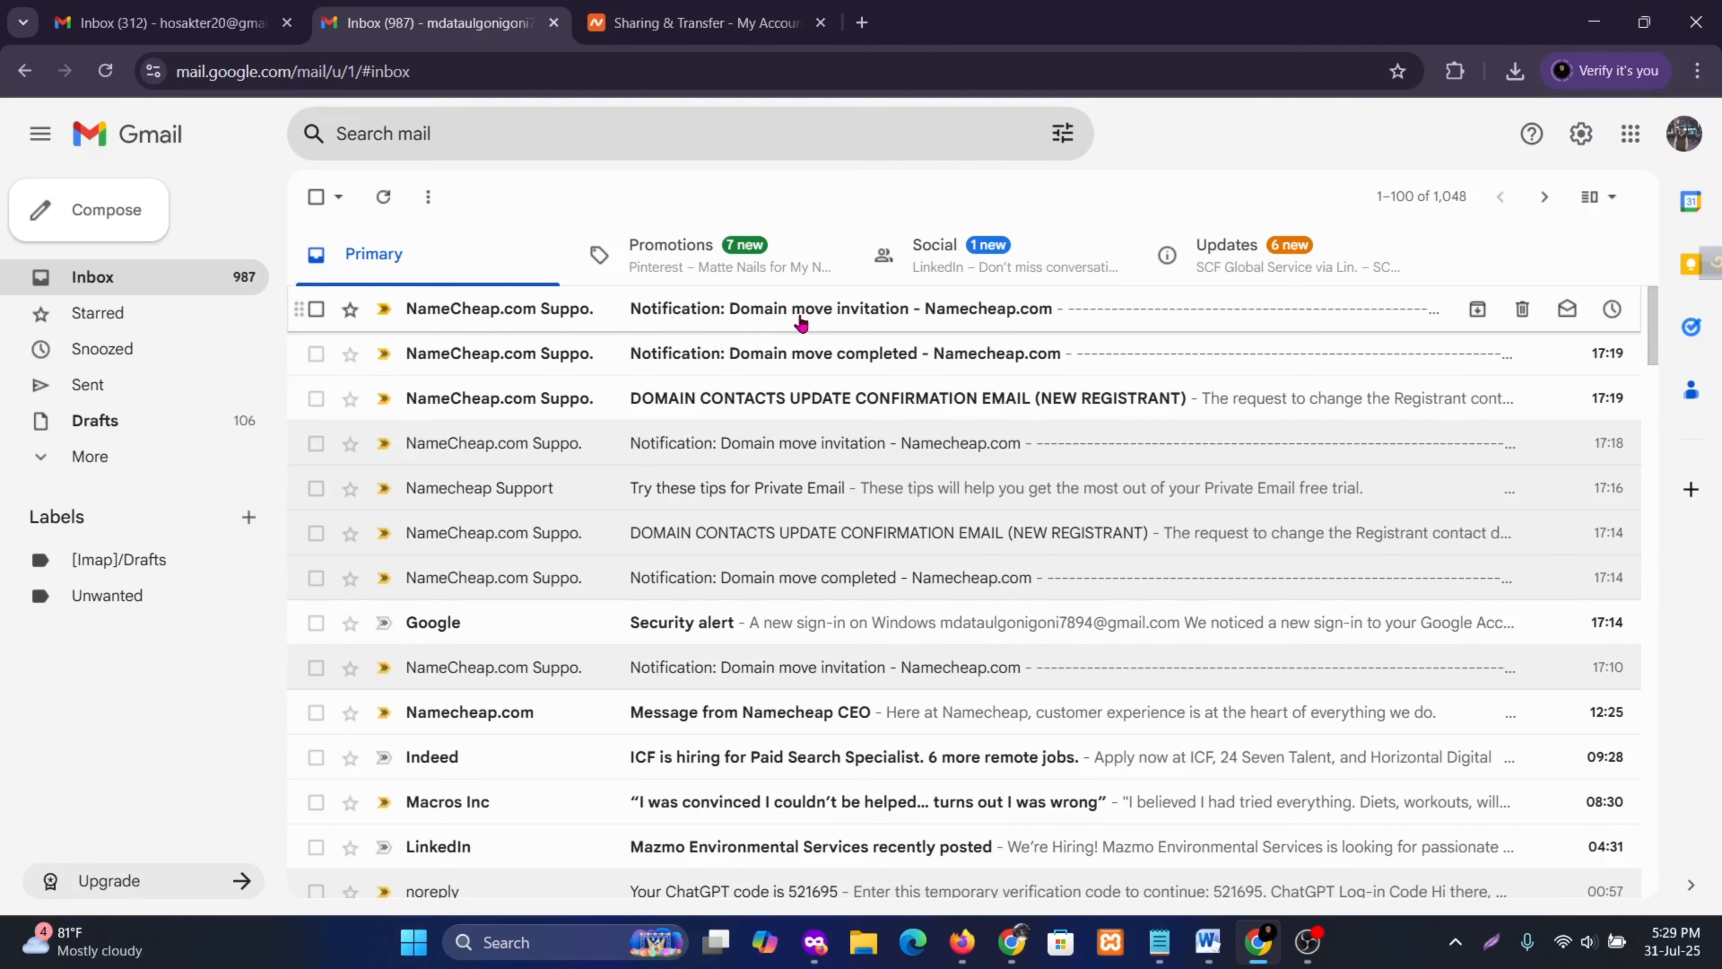
pyautogui.click(705, 324)
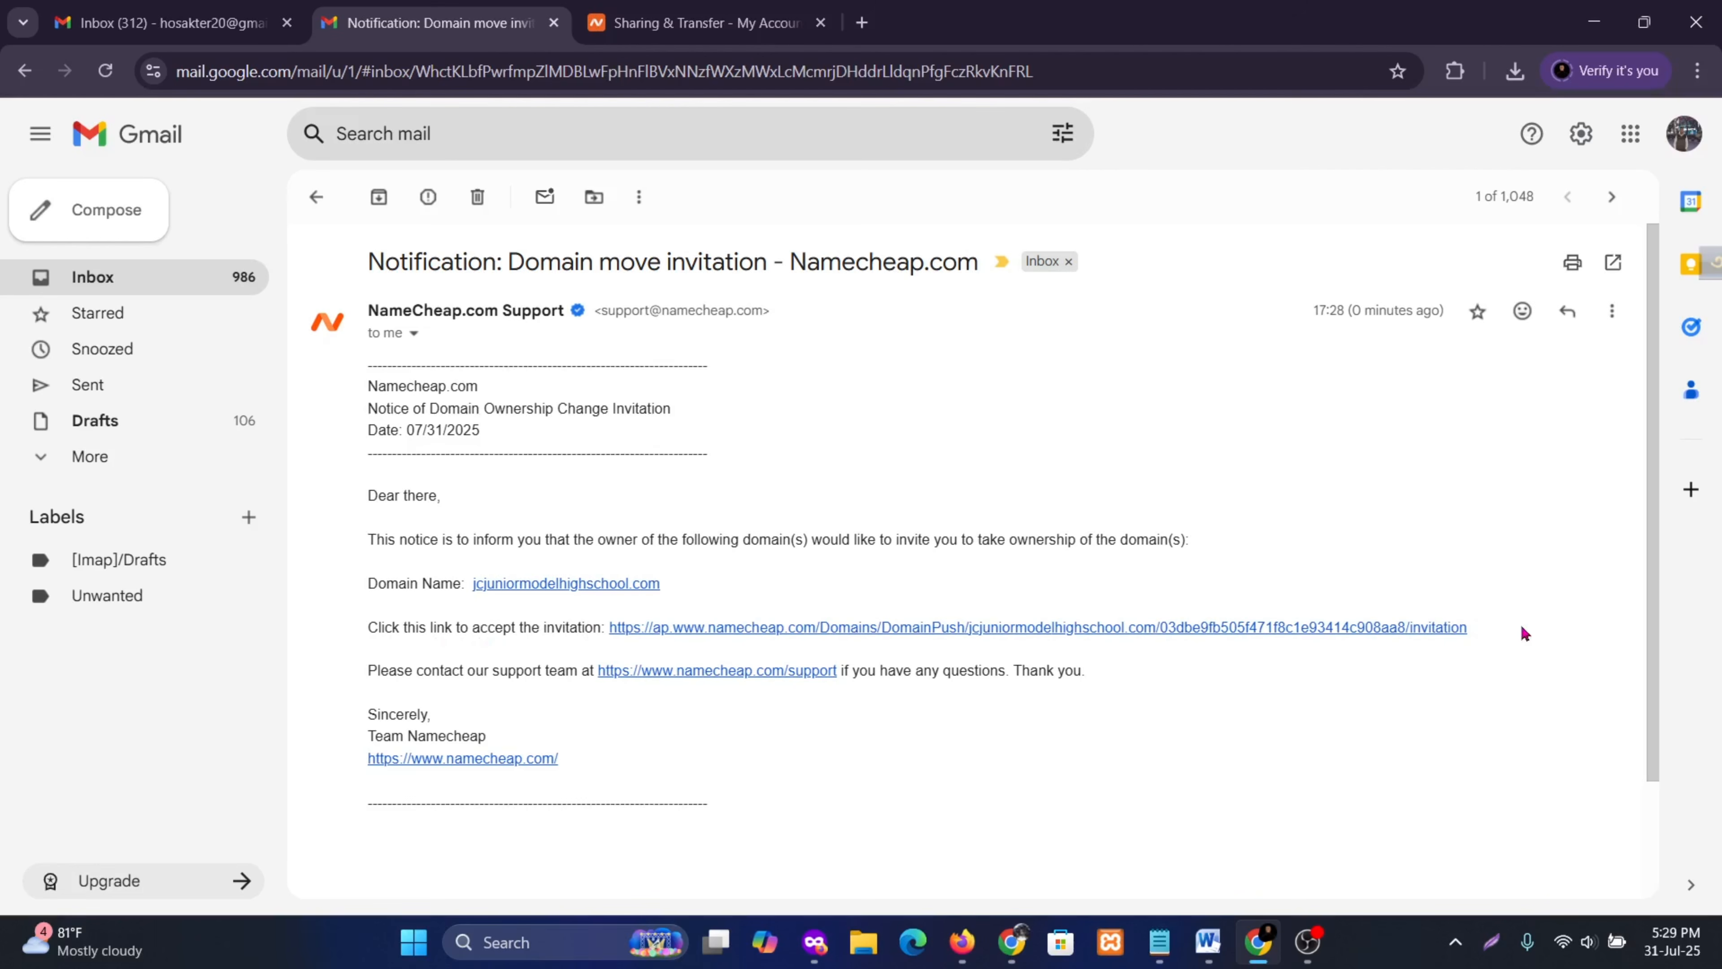
pyautogui.moveTo(1527, 634); pyautogui.dragTo(610, 629)
pyautogui.hotkey('ctrl', 'c')
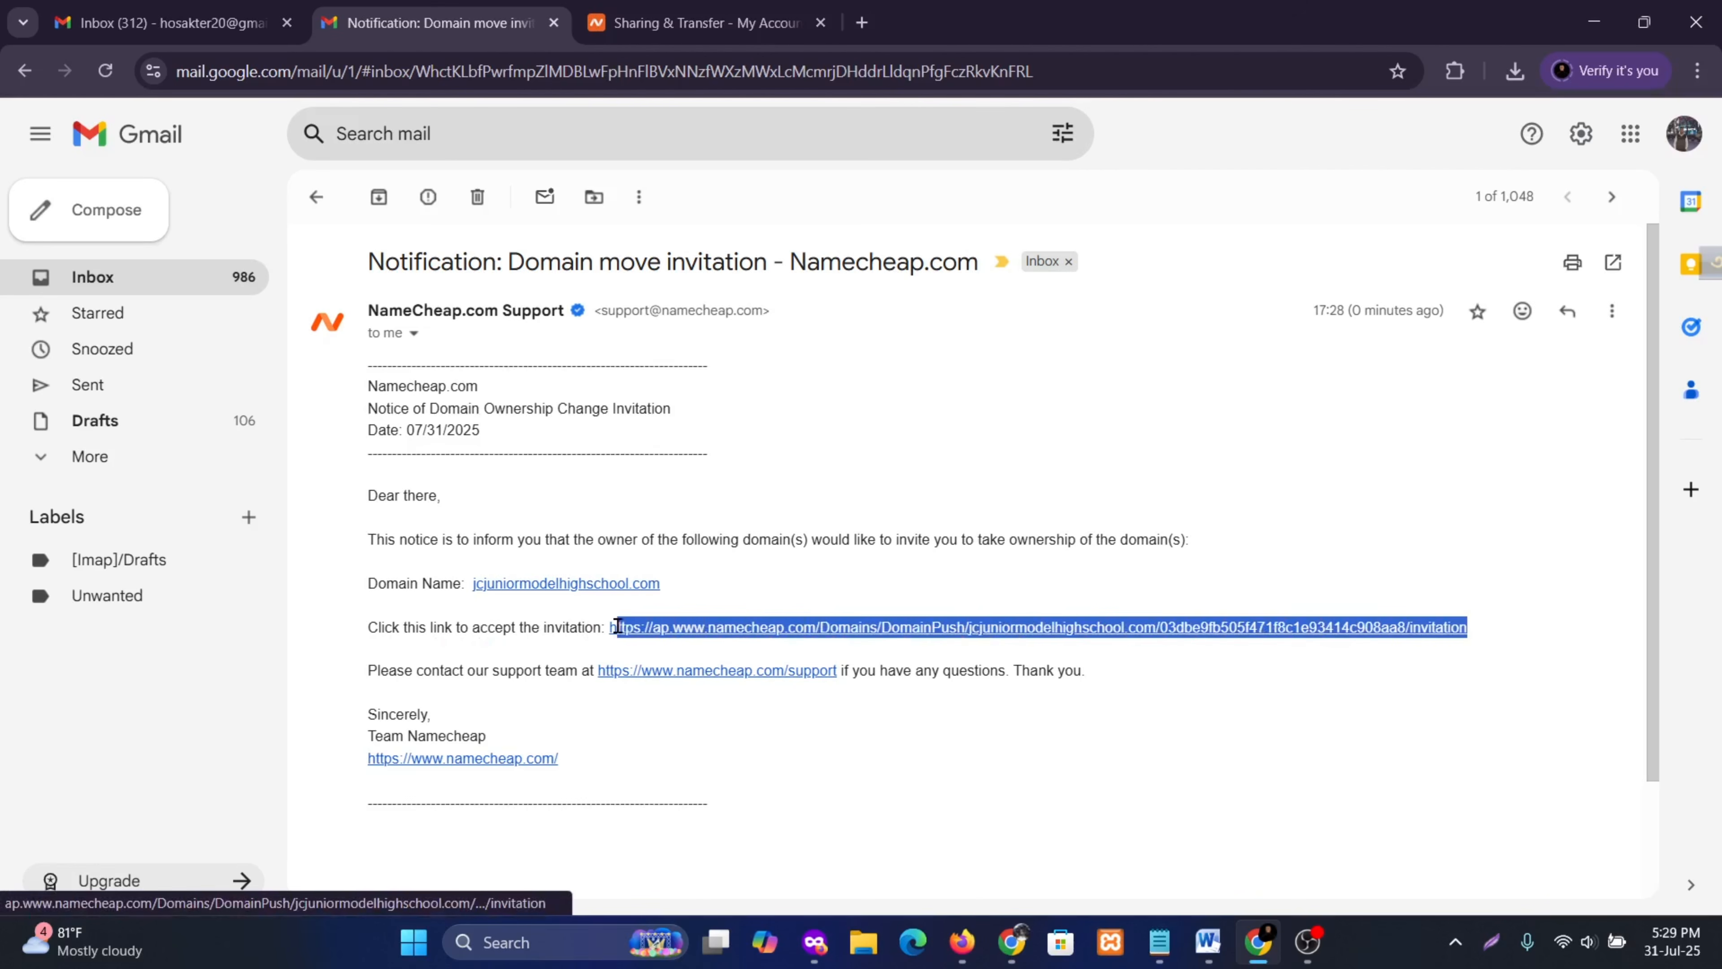
# Step: Switch to Firefox, open the copied invitation link in a new tab, and accept the domain push invitation
pyautogui.click(962, 942)
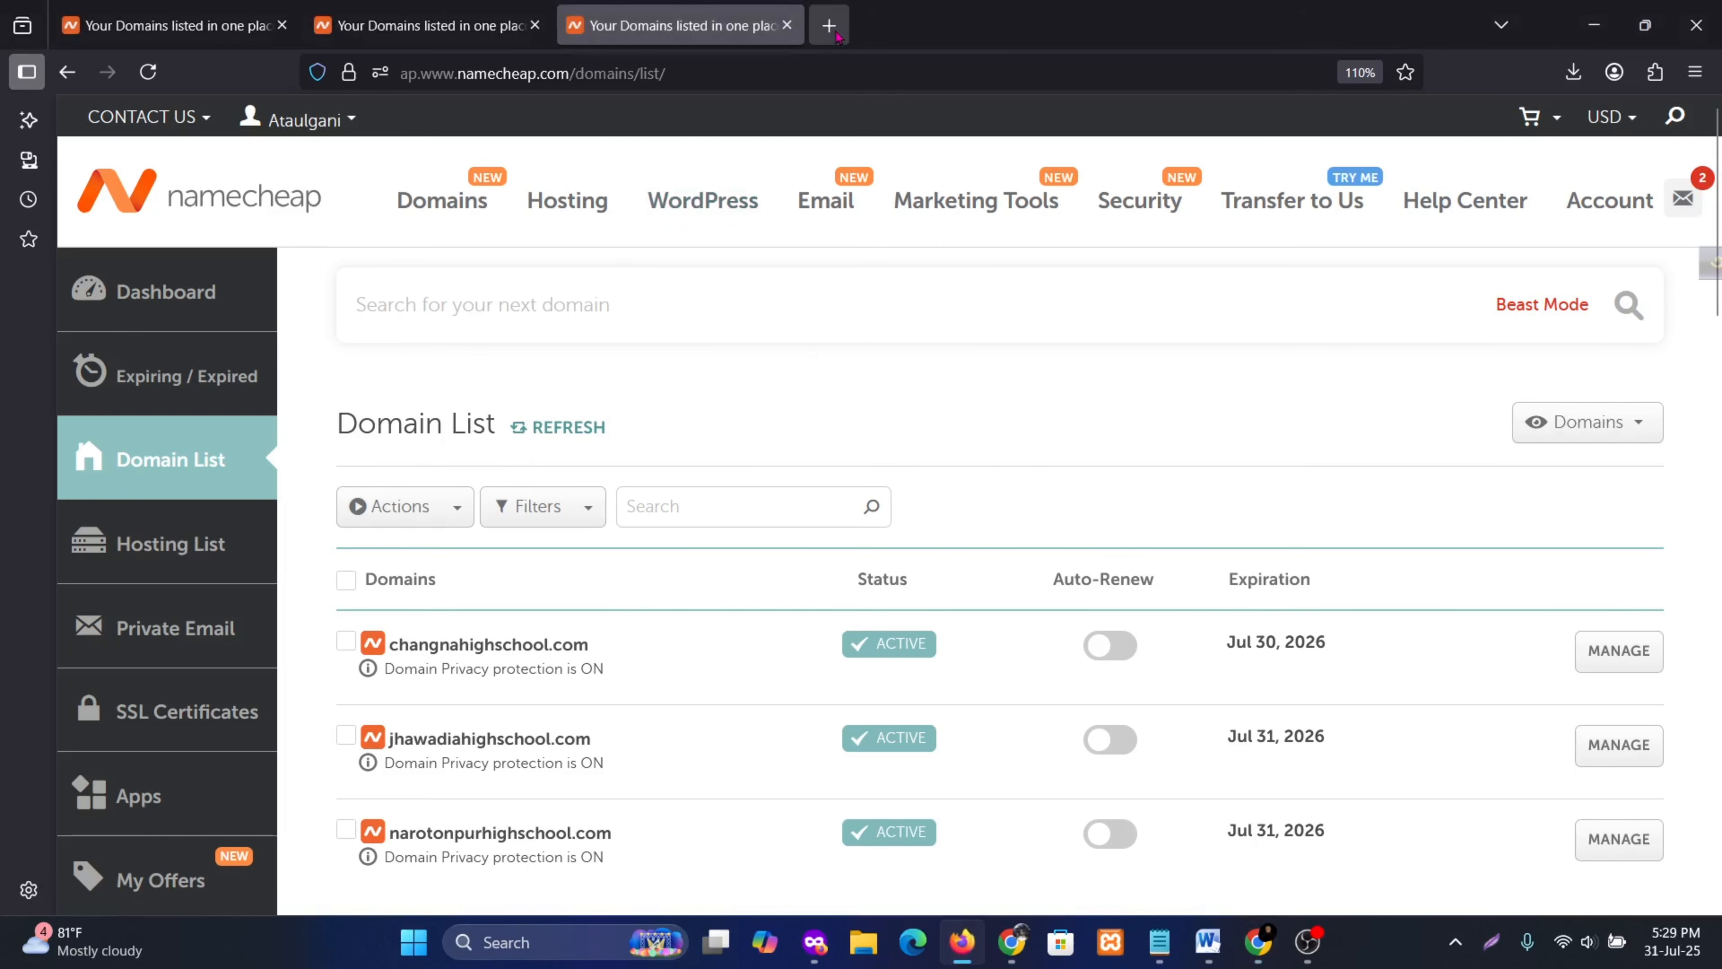
pyautogui.moveTo(226, 29)
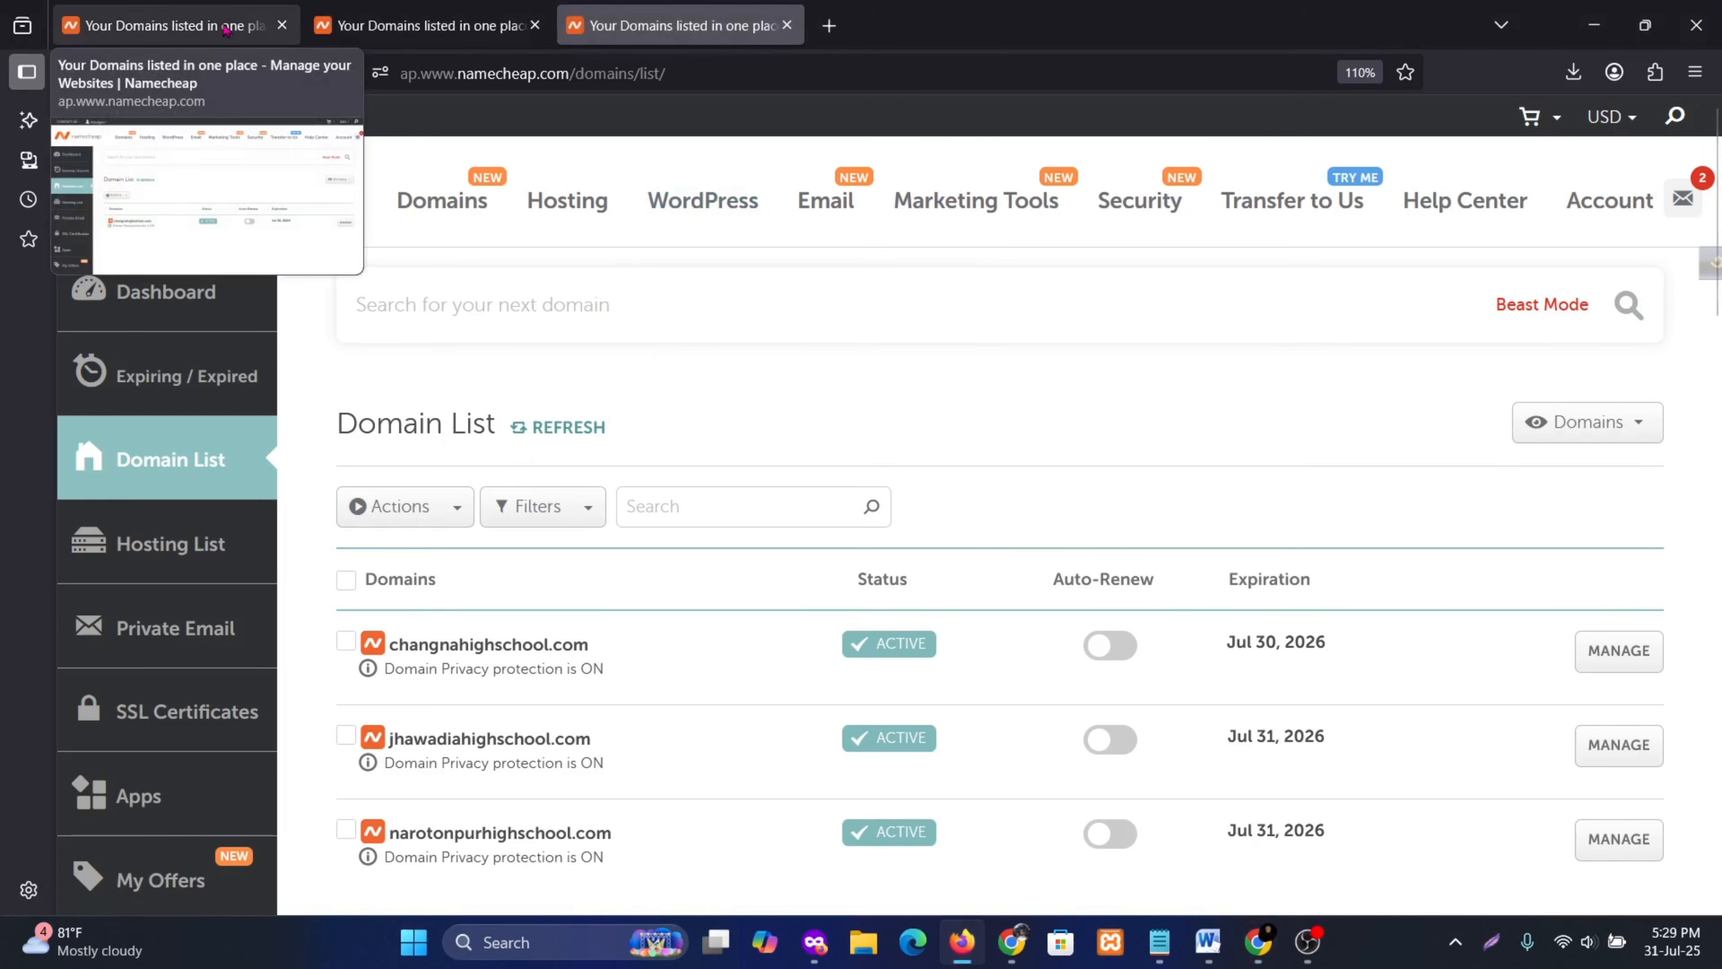
pyautogui.click(829, 25)
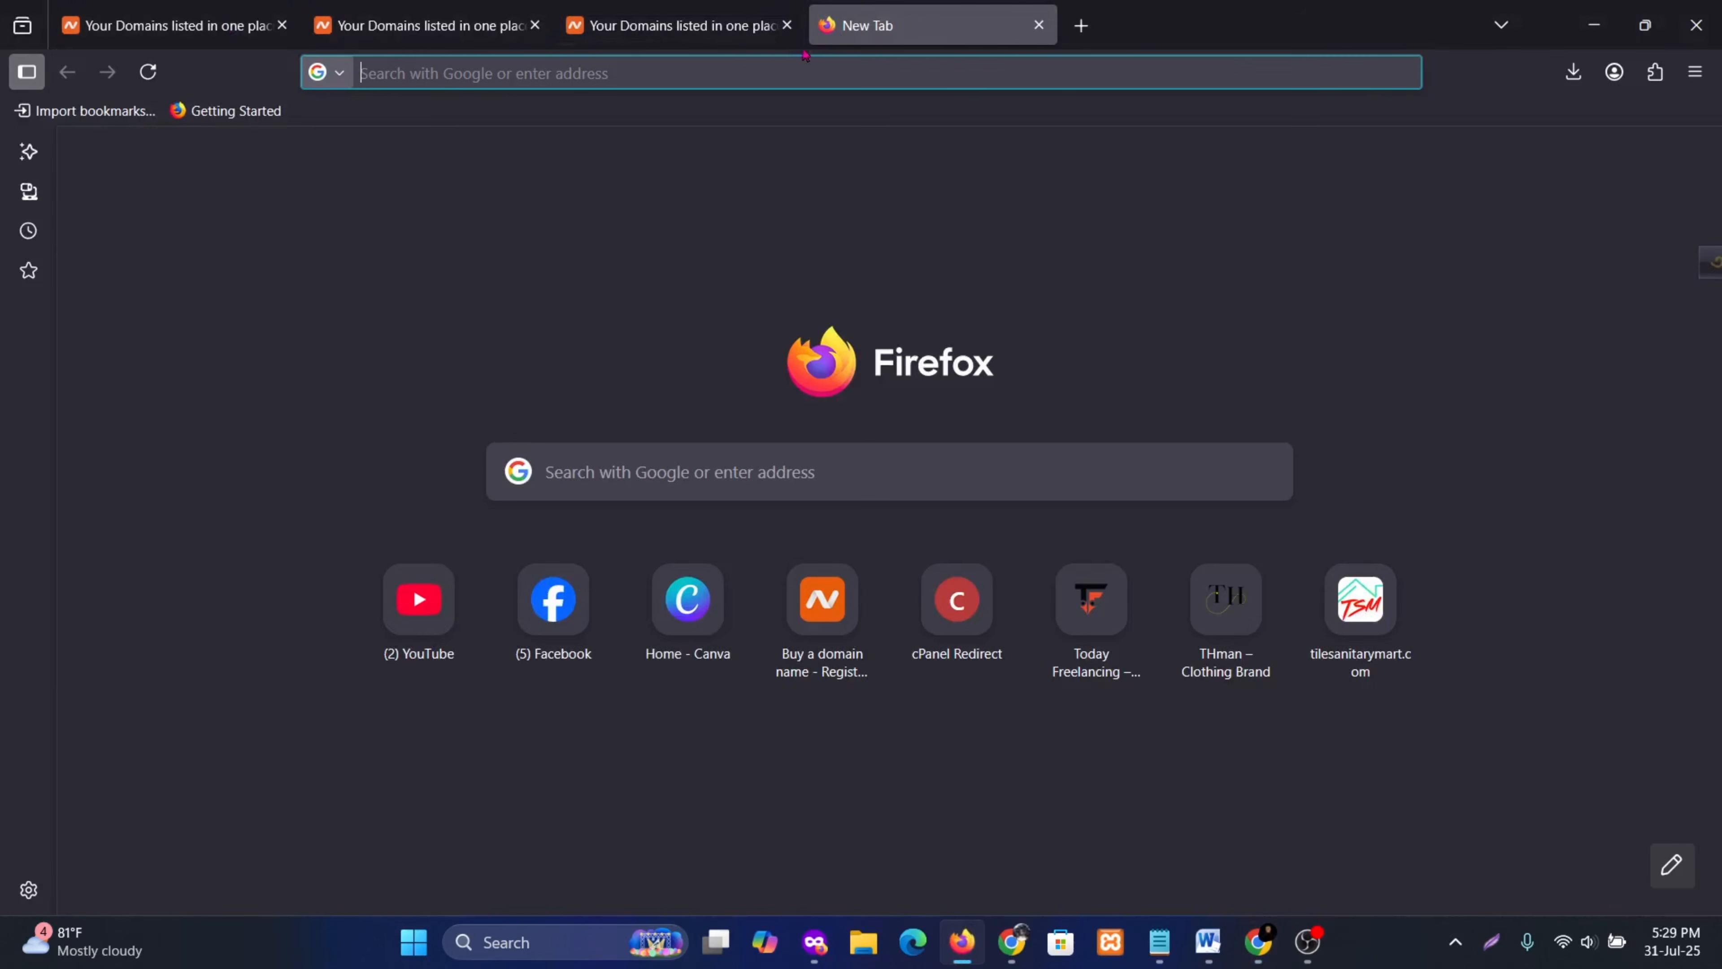
pyautogui.click(758, 71)
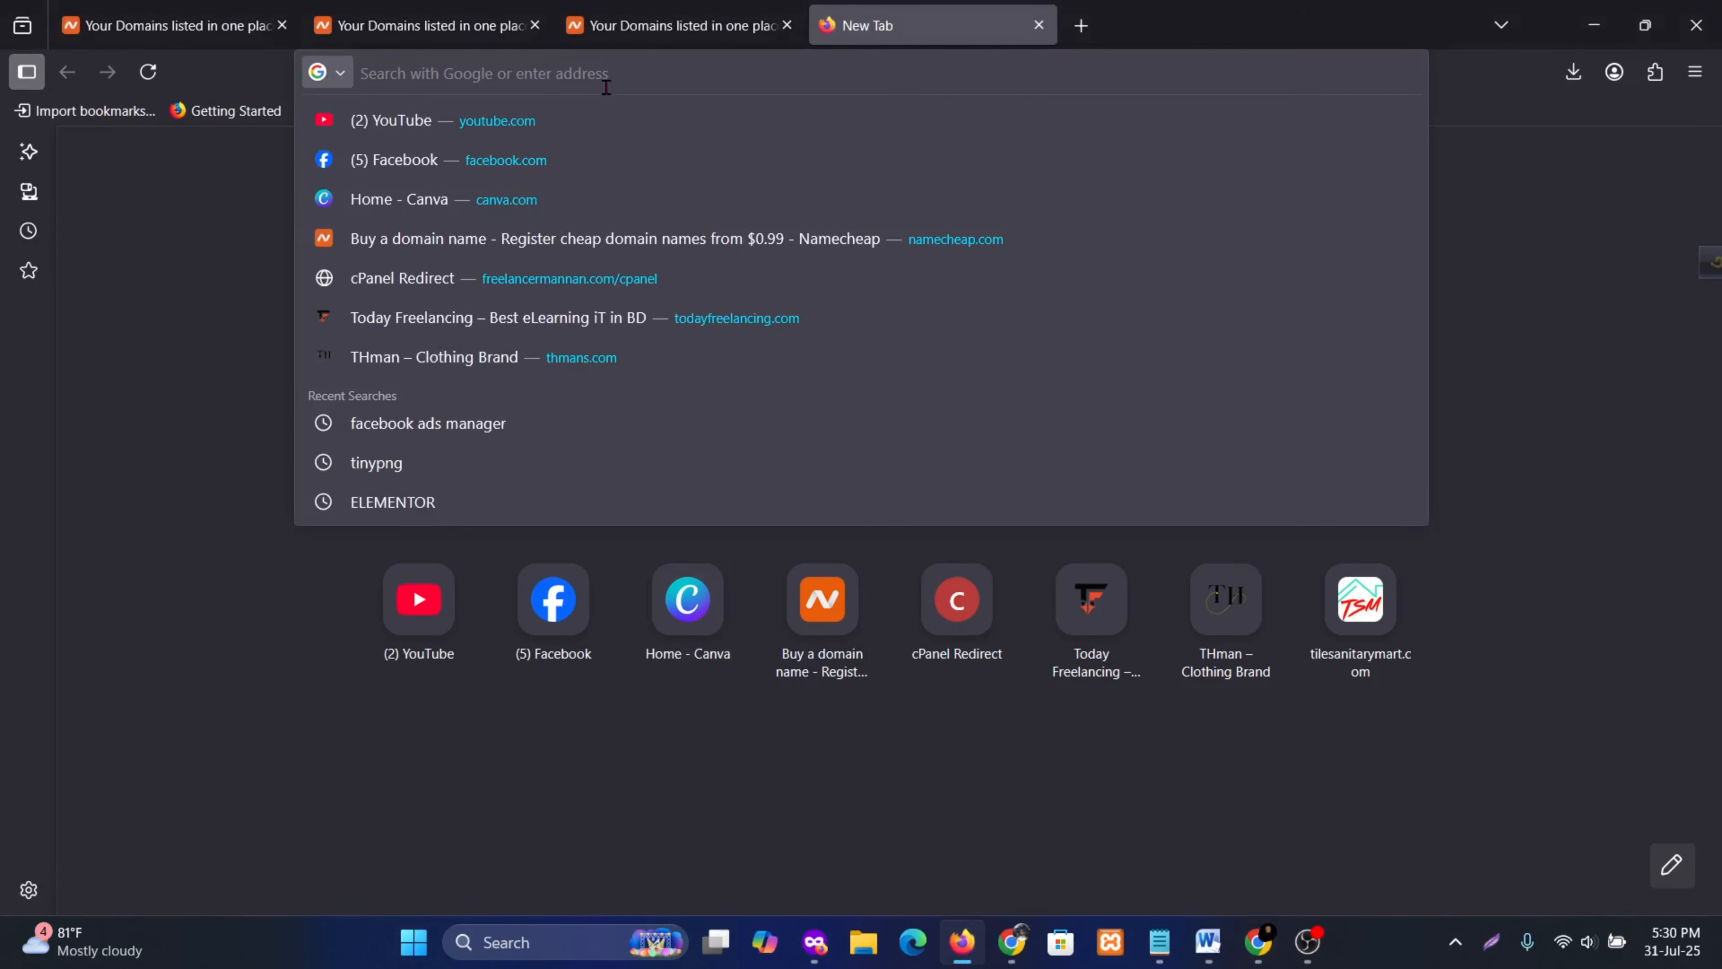
pyautogui.hotkey('ctrl', 'v')
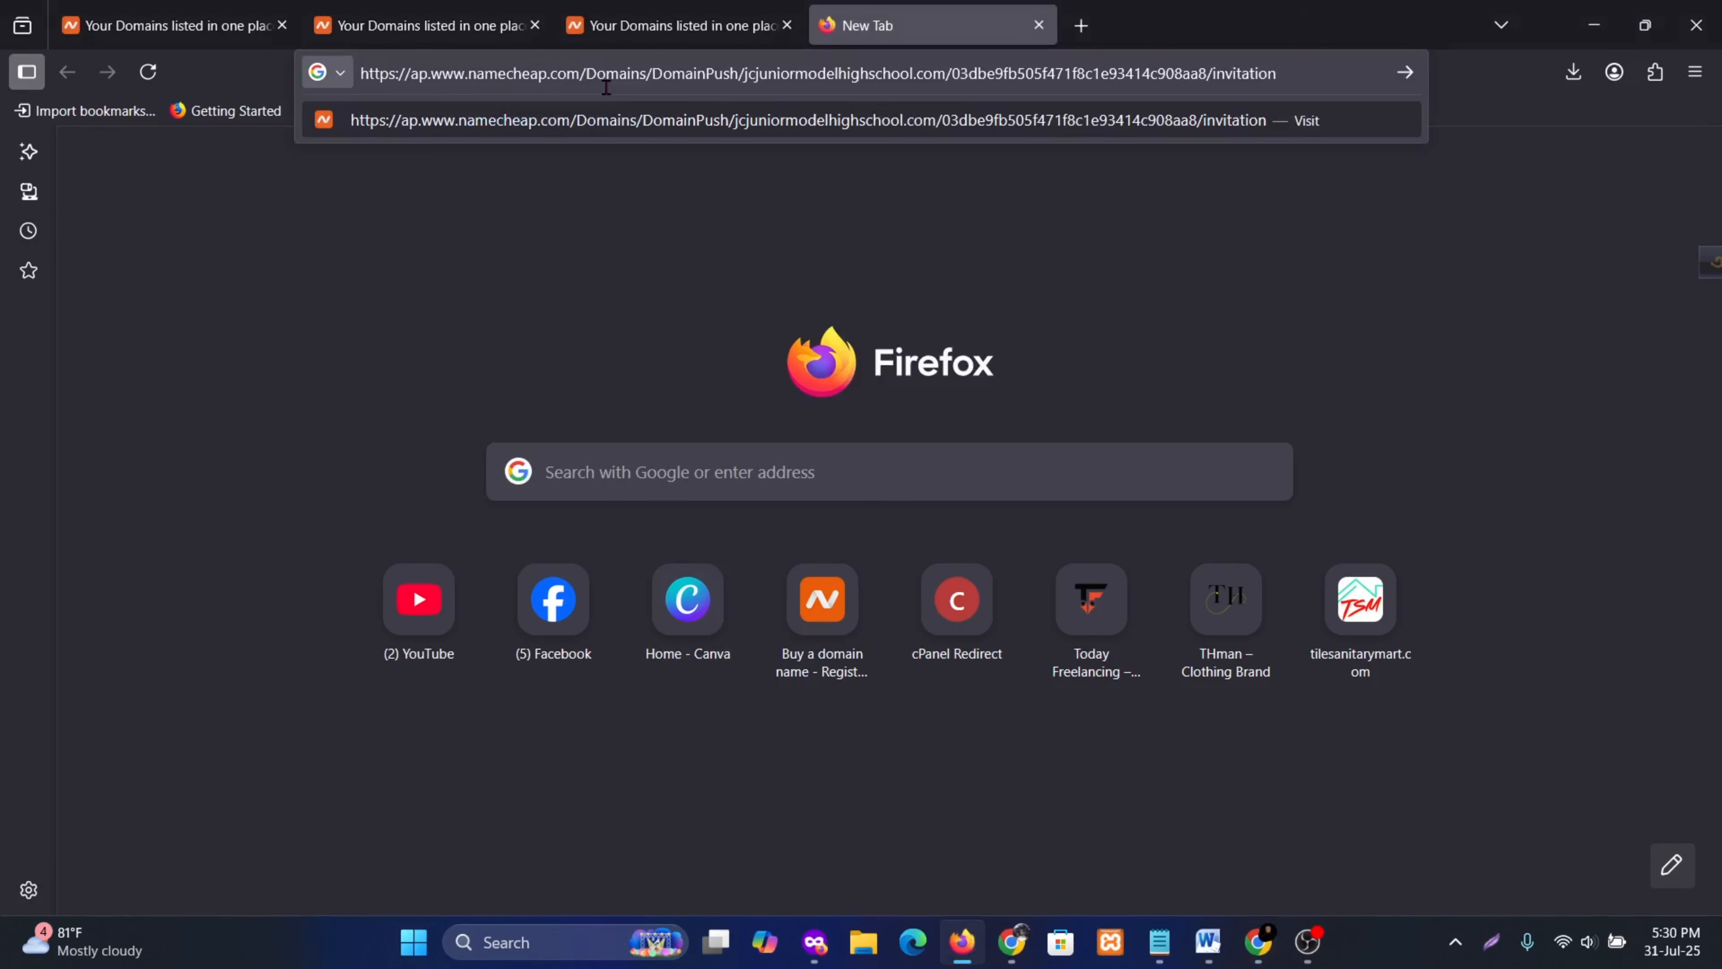
pyautogui.press('Return')
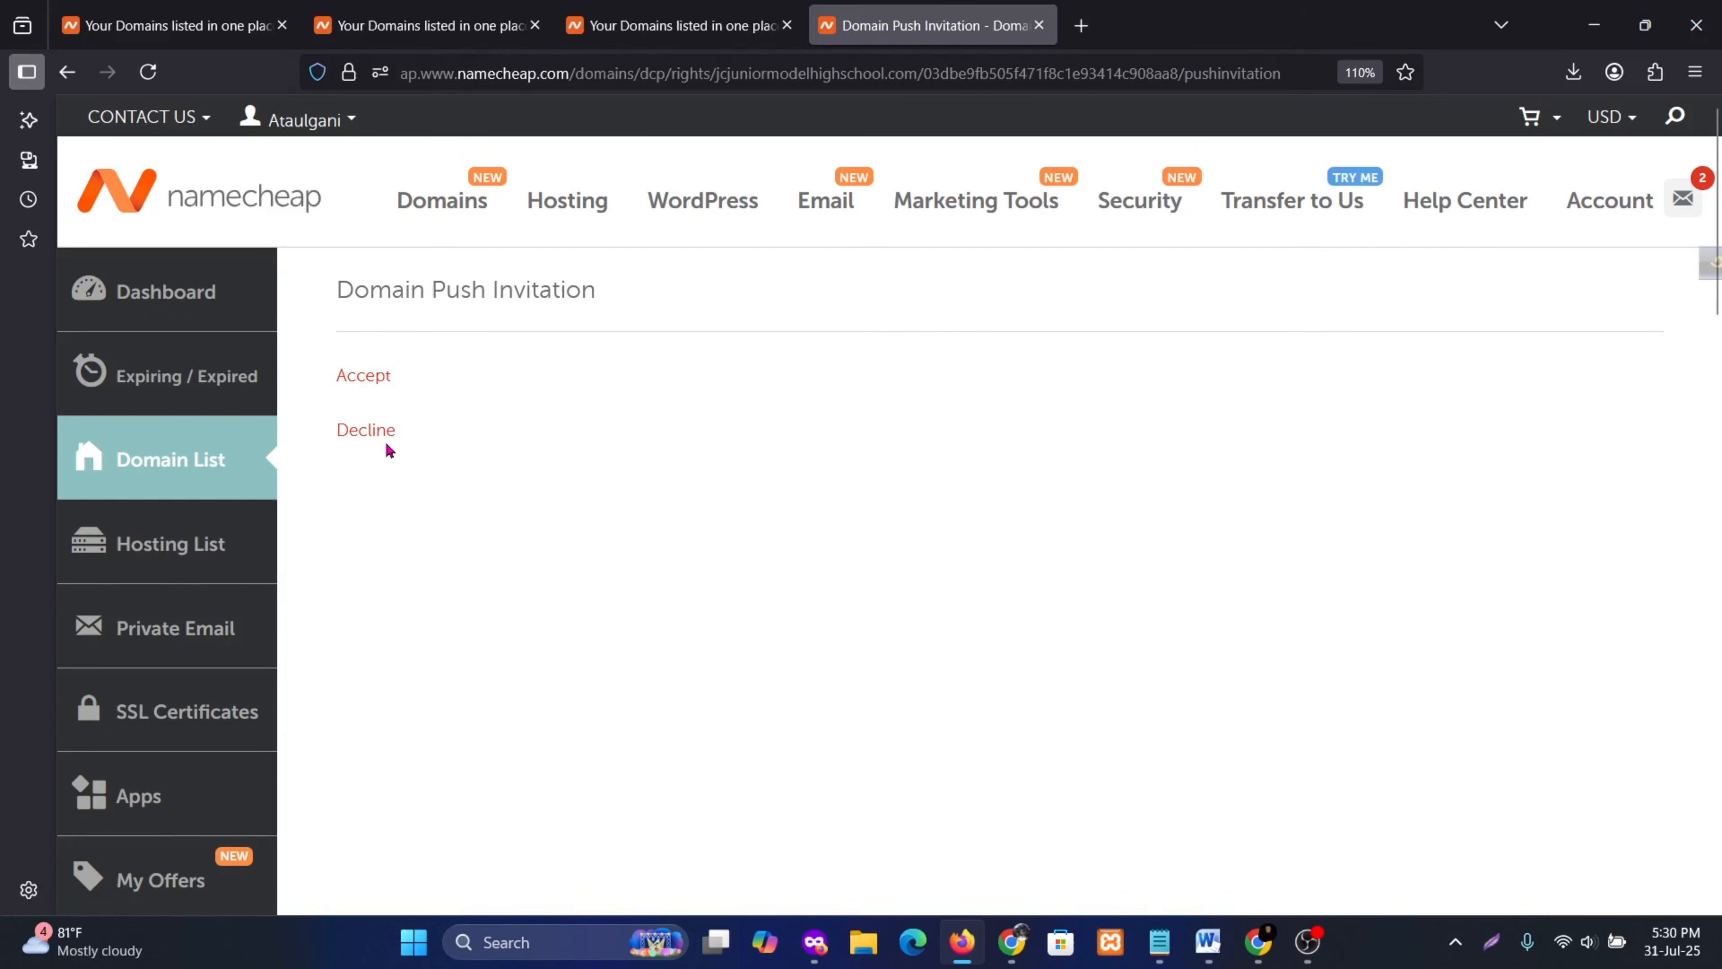
pyautogui.click(375, 382)
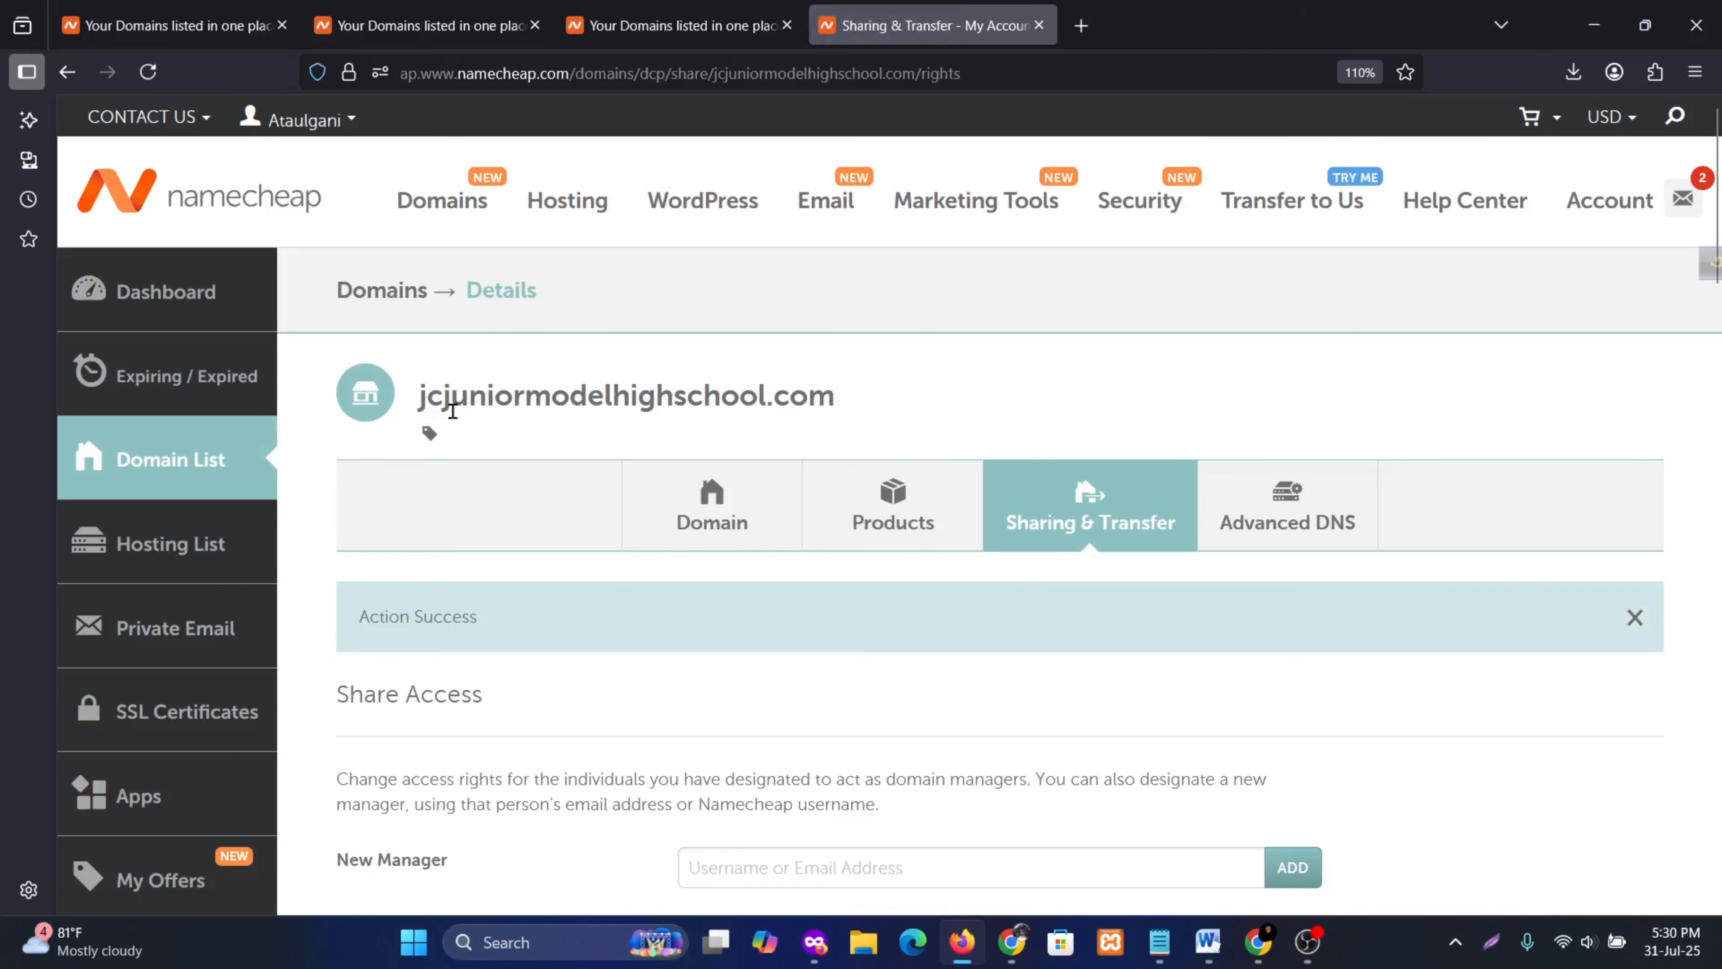
# Step: Open the receiving account's domain list and check it for jcjuniormodelhighschool.com
pyautogui.scroll(-3, 671, 406)
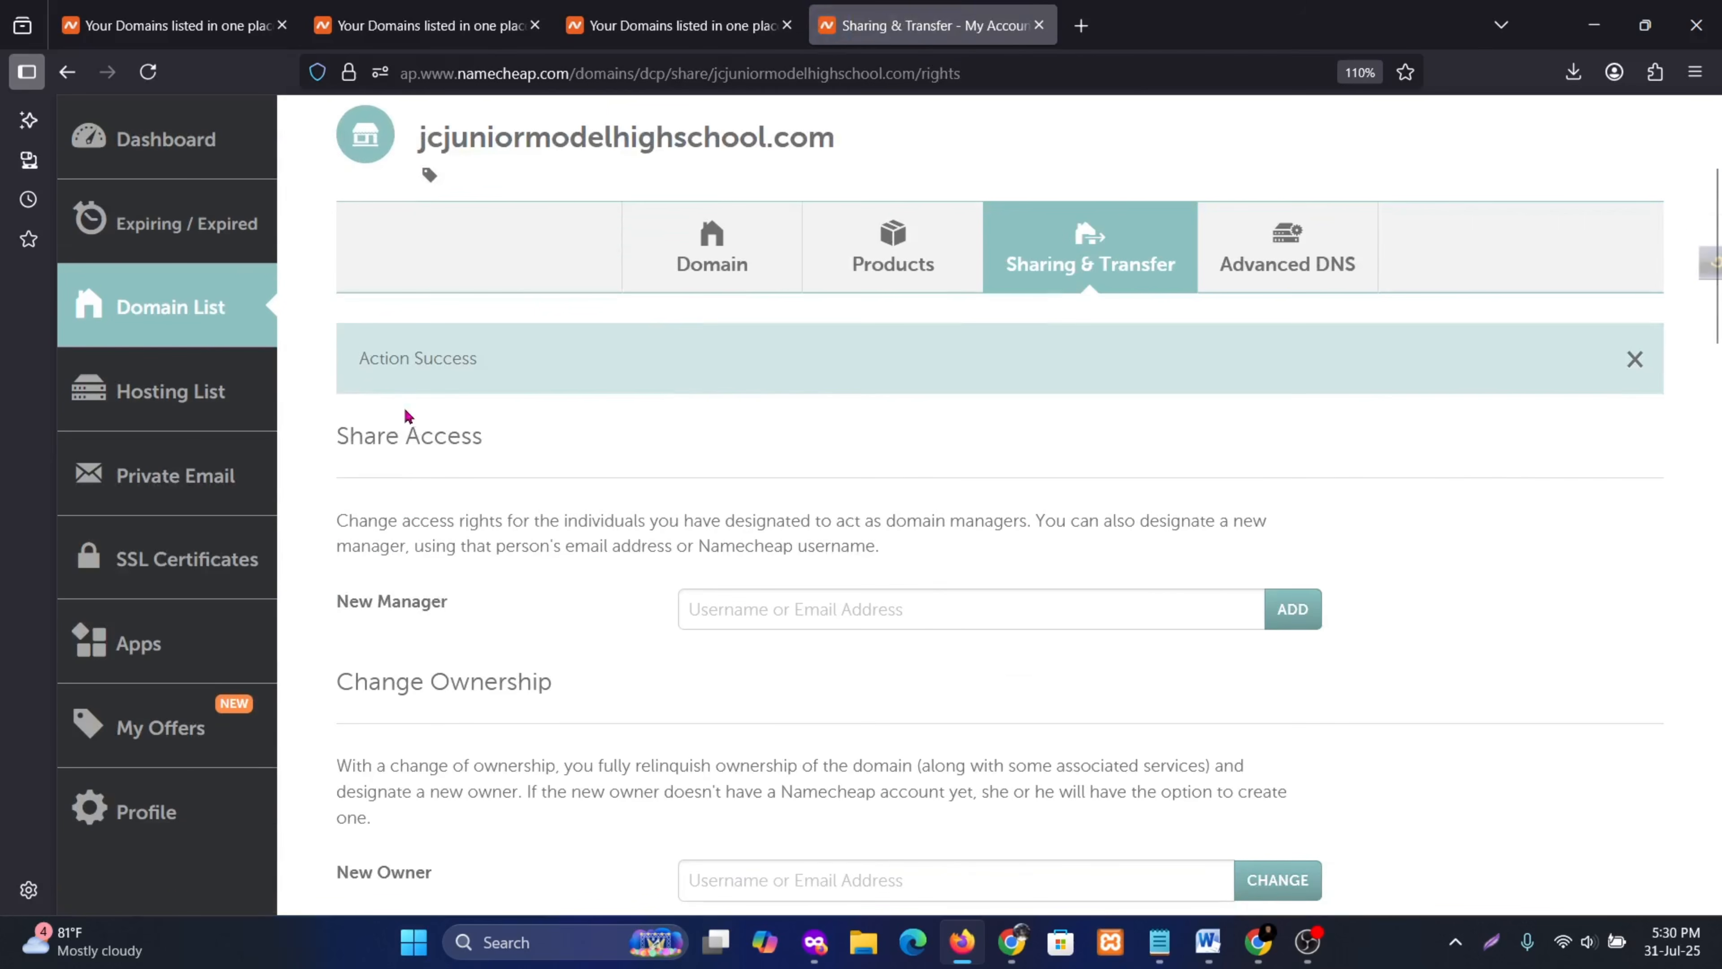
pyautogui.scroll(3, 525, 420)
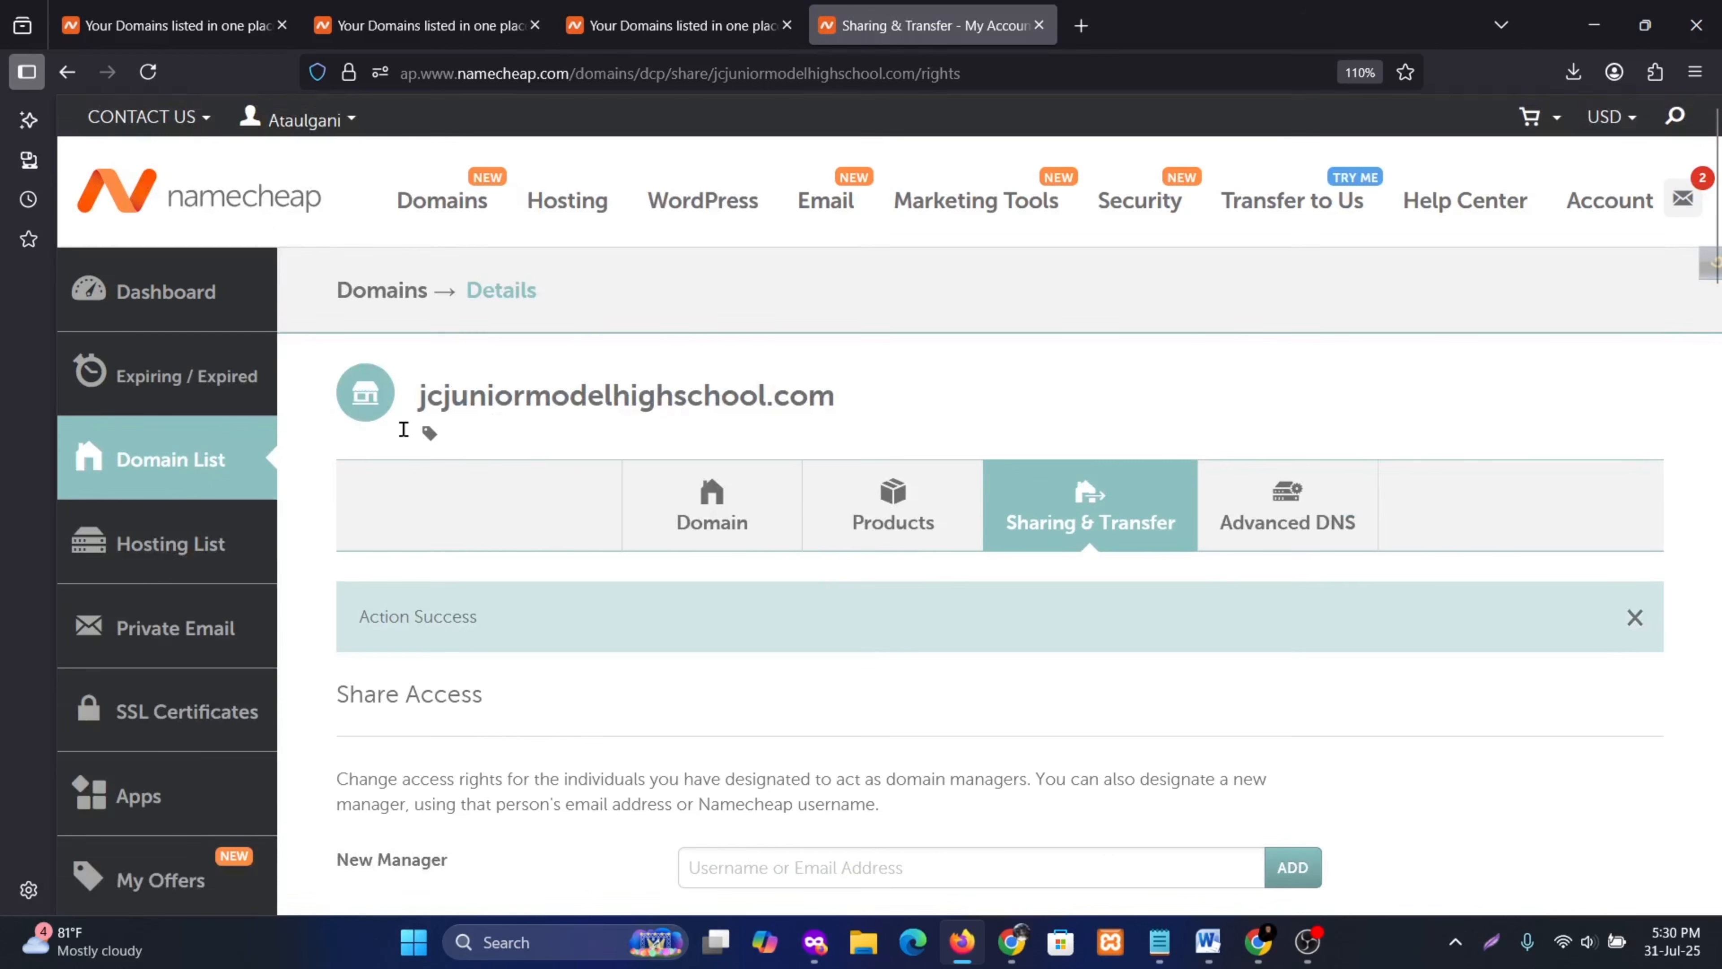
pyautogui.click(200, 472)
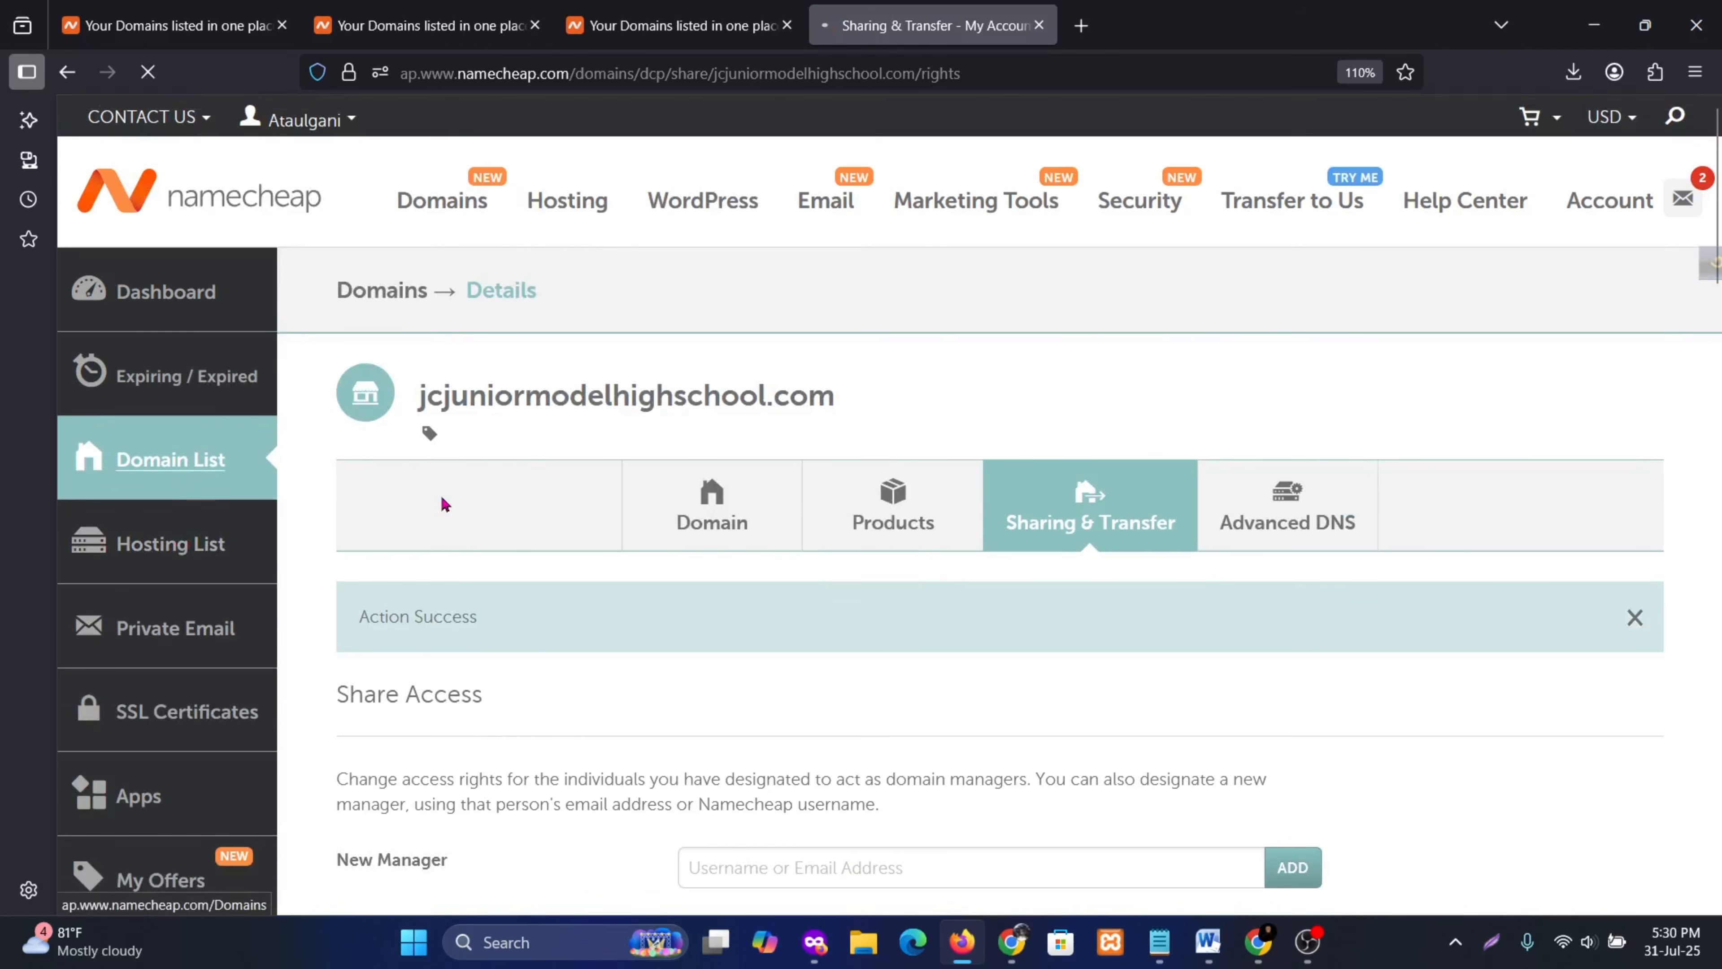
pyautogui.scroll(-5, 731, 492)
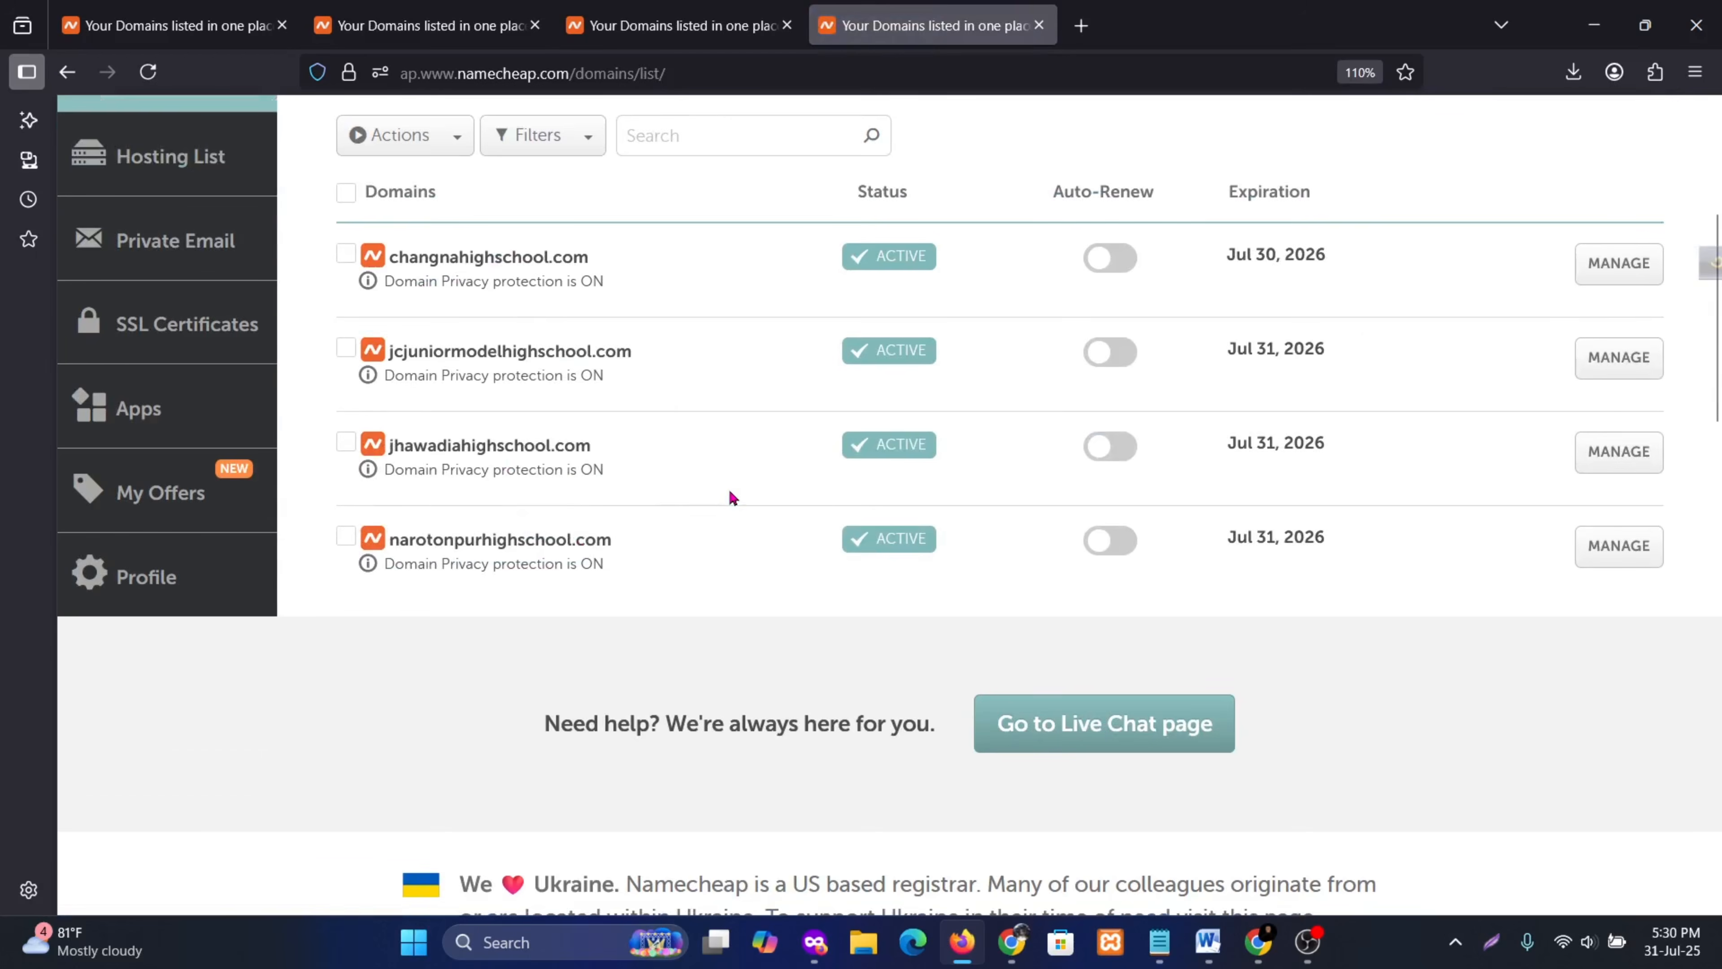
pyautogui.scroll(3, 730, 492)
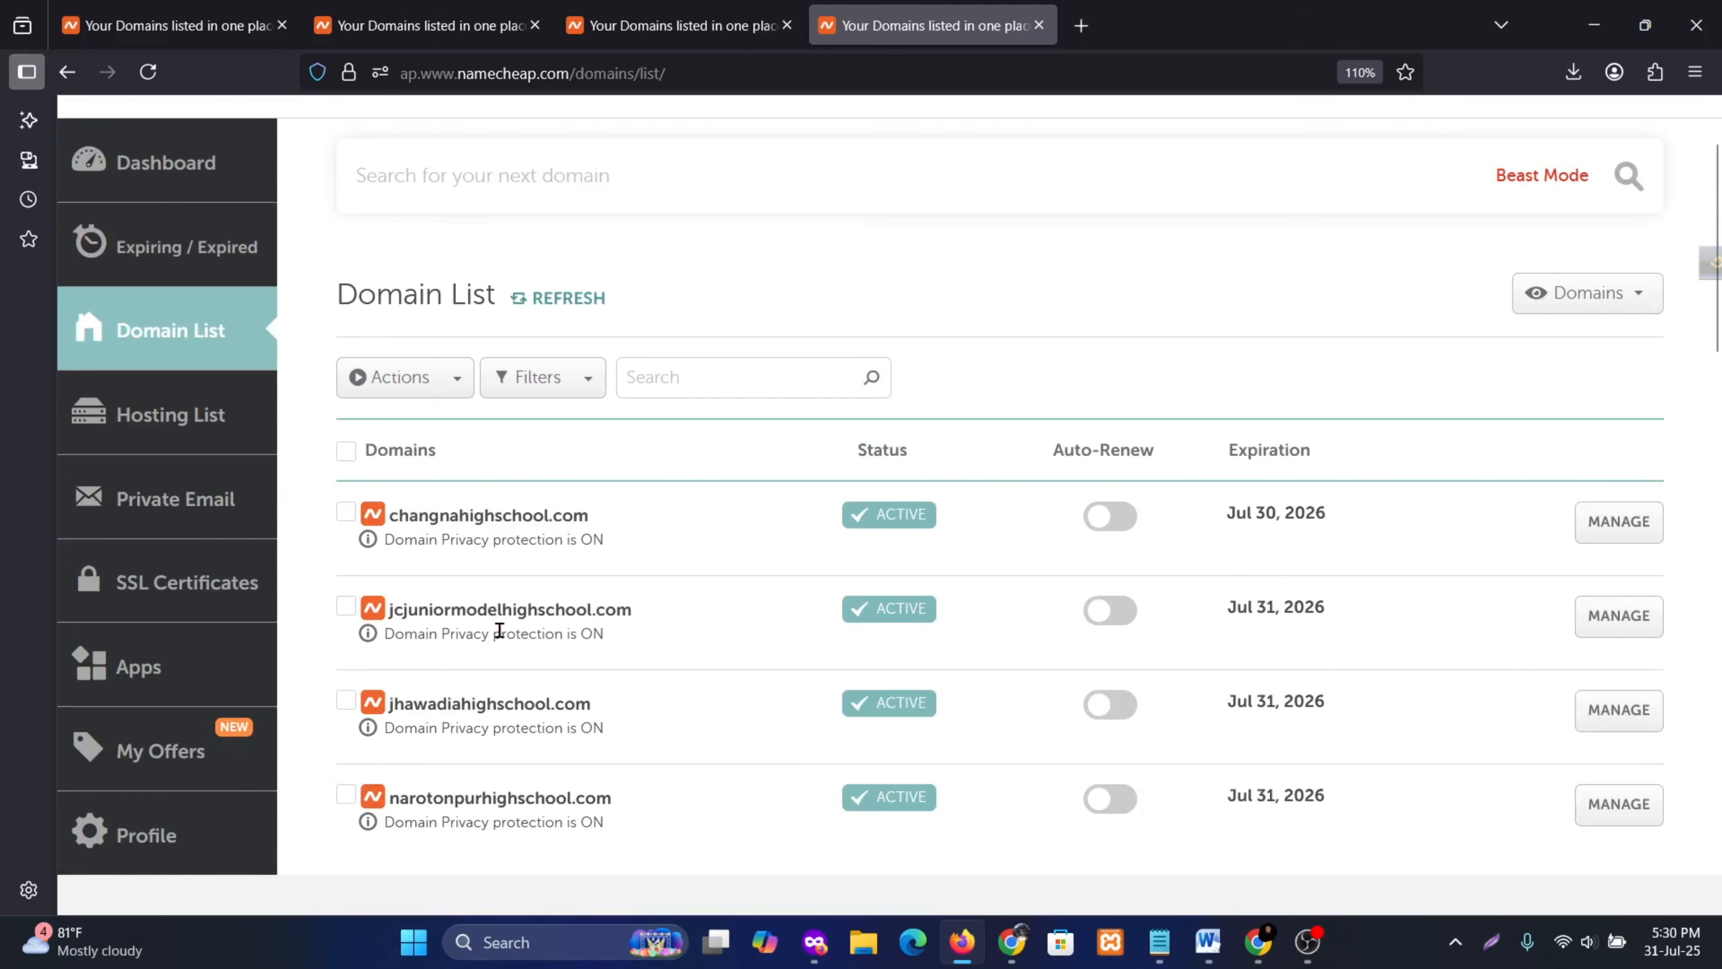